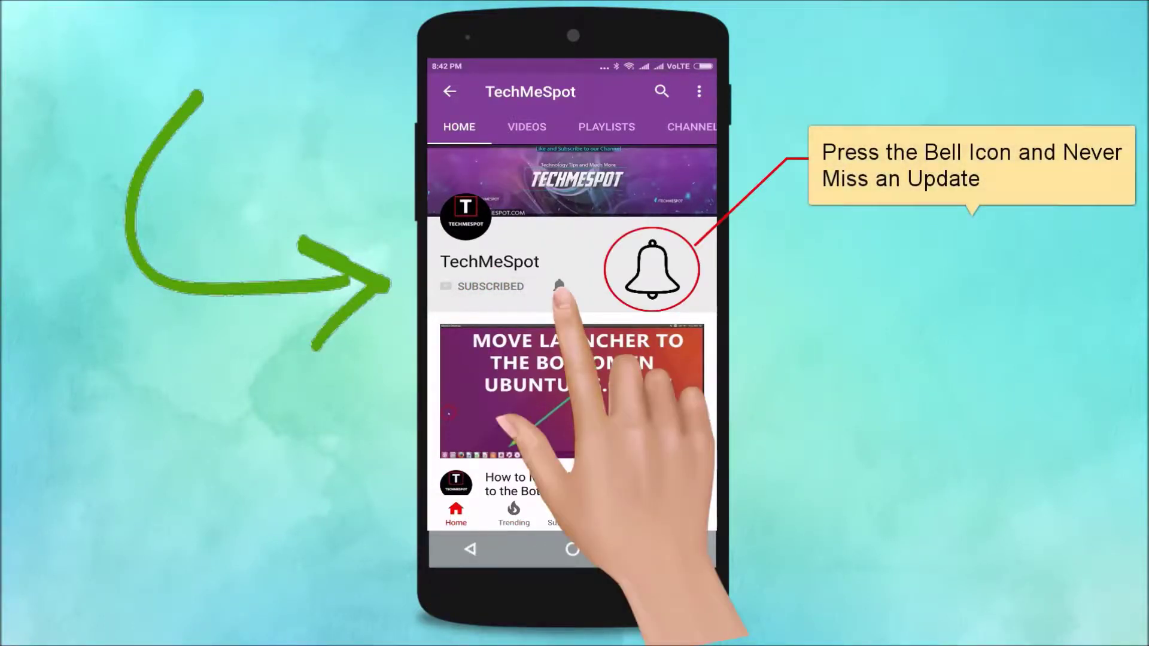
# Select and deselect the desktop images, then open phone.jpg.
pyautogui.click(560, 287)
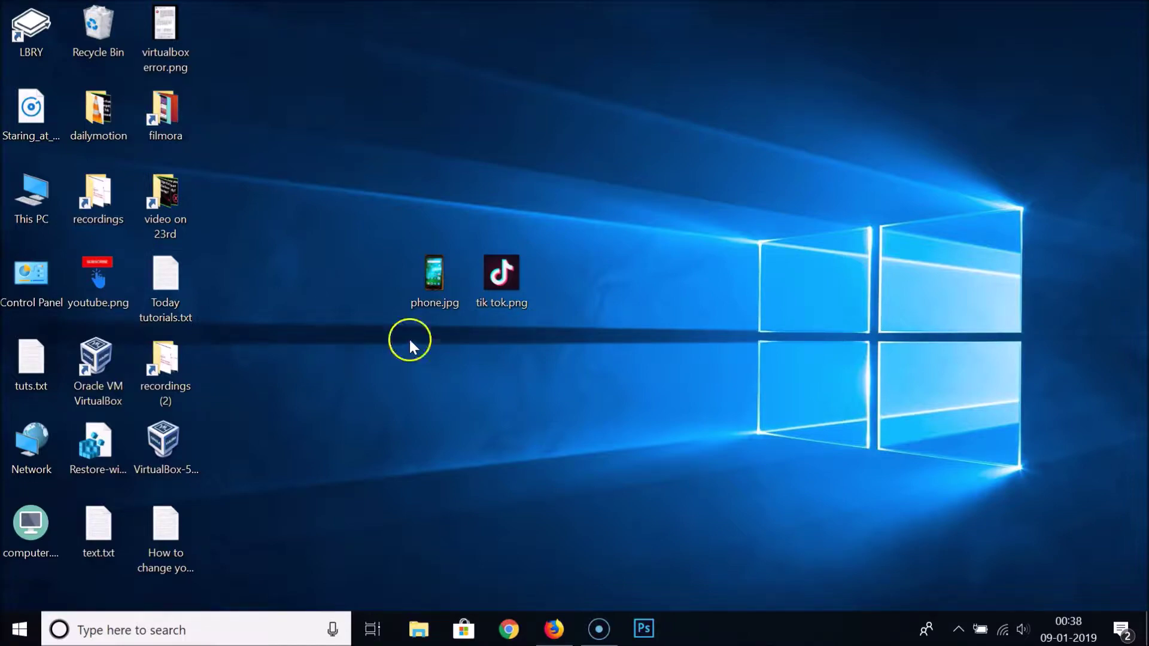
pyautogui.moveTo(408, 326); pyautogui.dragTo(566, 226)
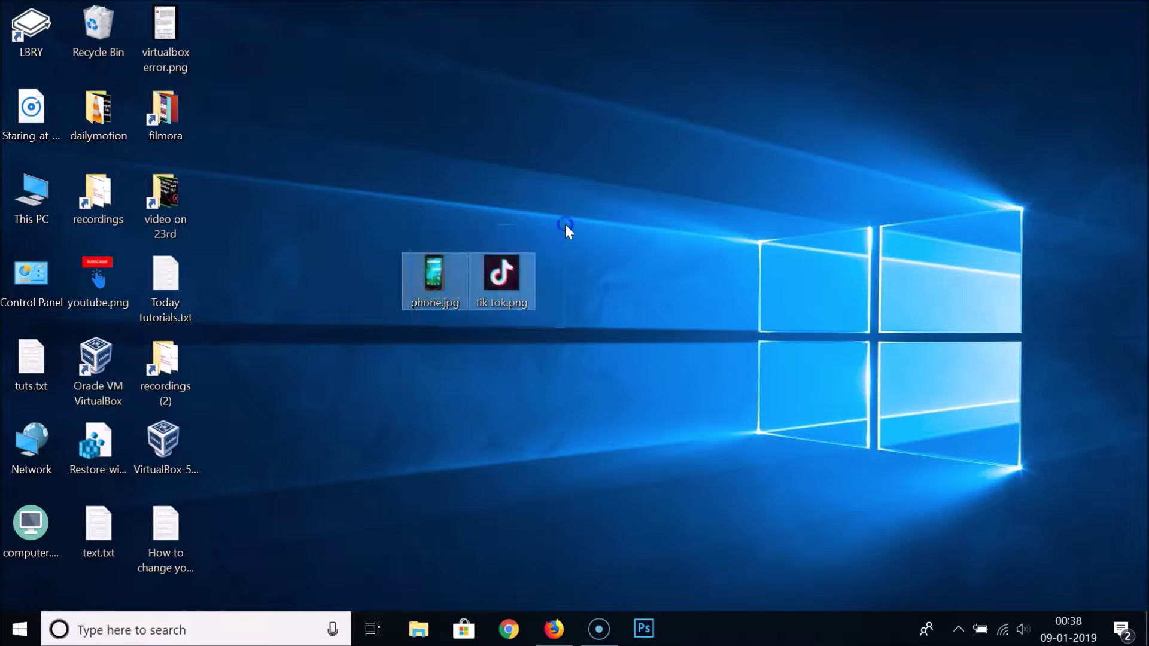
pyautogui.click(483, 397)
pyautogui.click(424, 308)
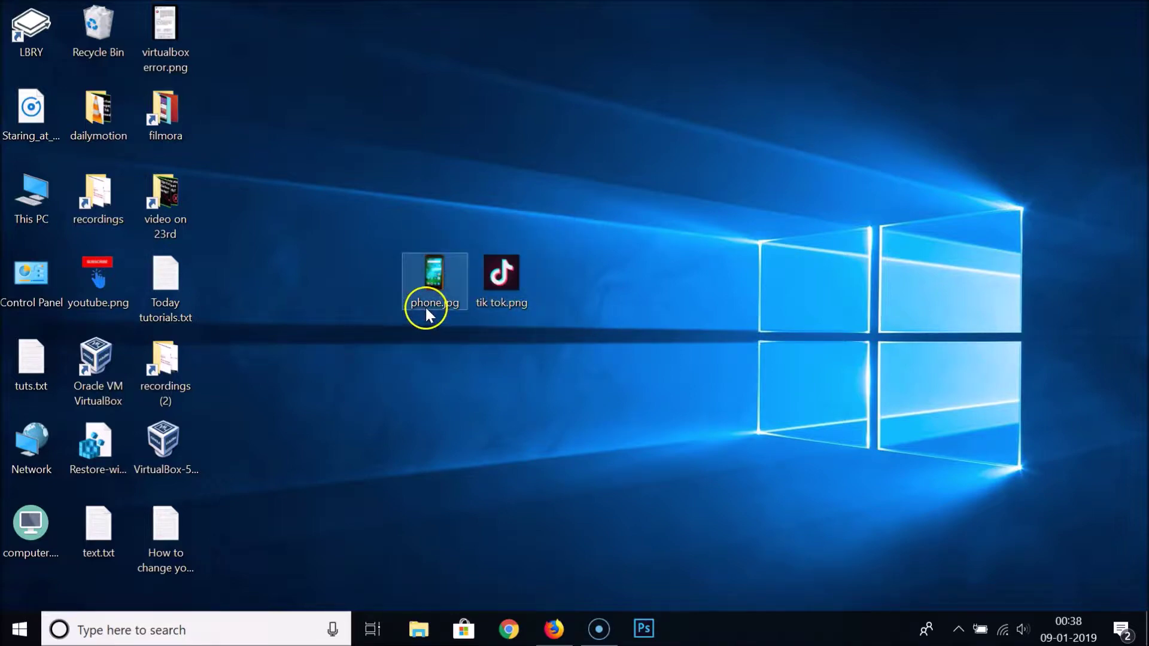
pyautogui.moveTo(455, 306)
pyautogui.click(522, 316)
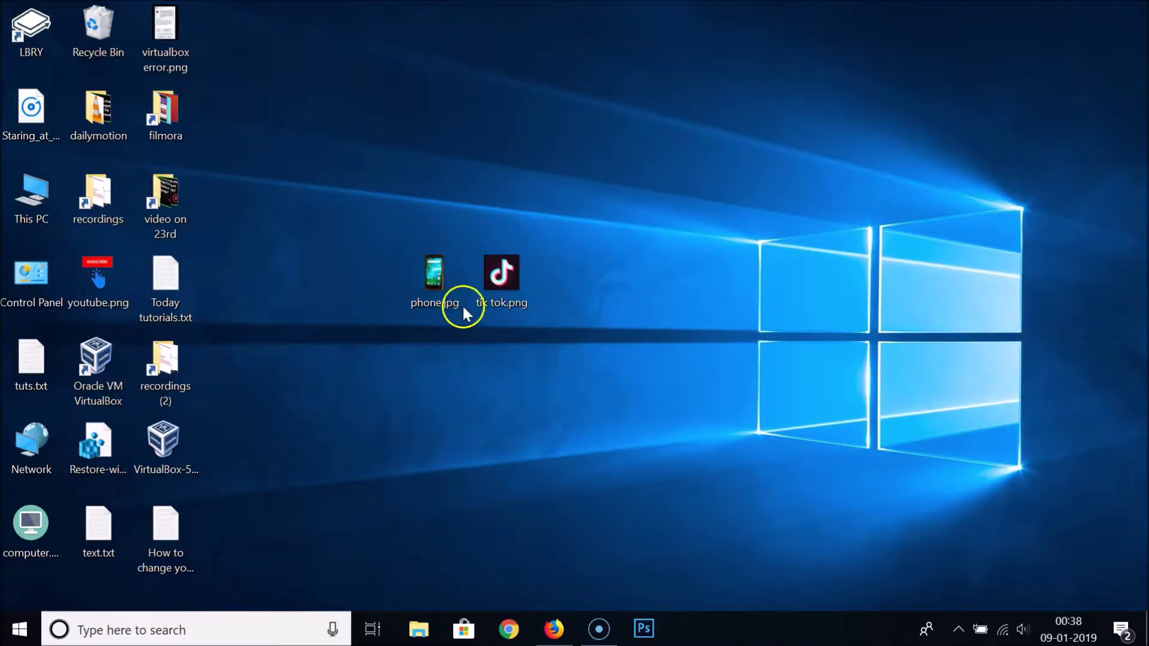
pyautogui.doubleClick(426, 272)
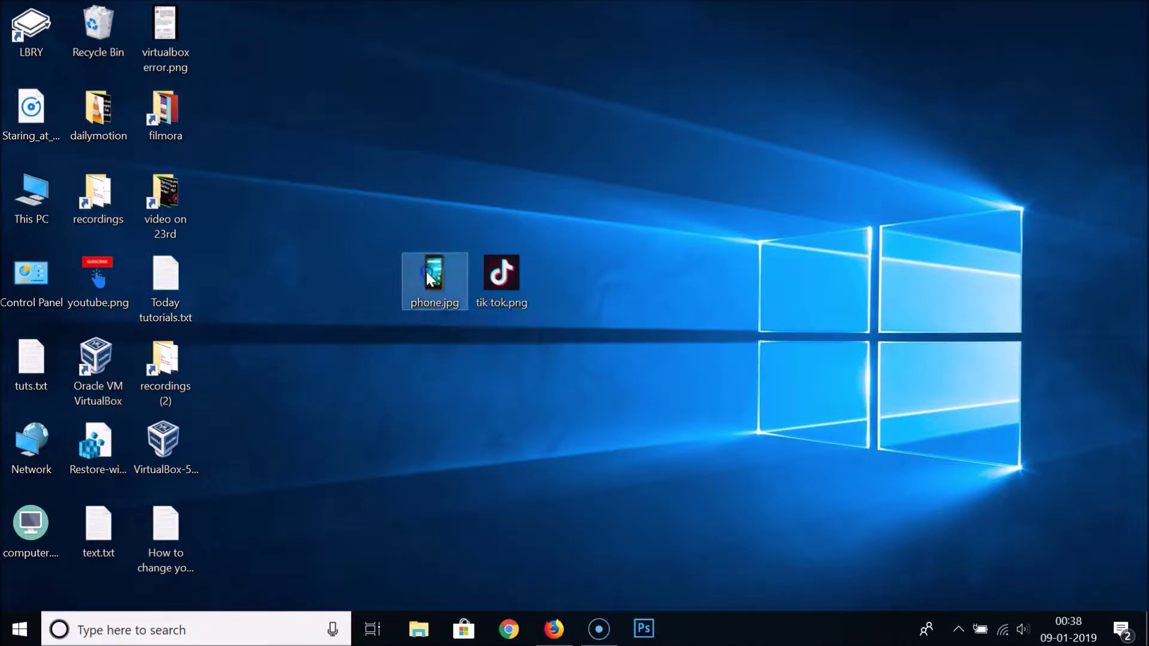
# Copy phone.jpg's Object name path from its Properties Security tab and close the window.
pyautogui.rightClick(426, 272)
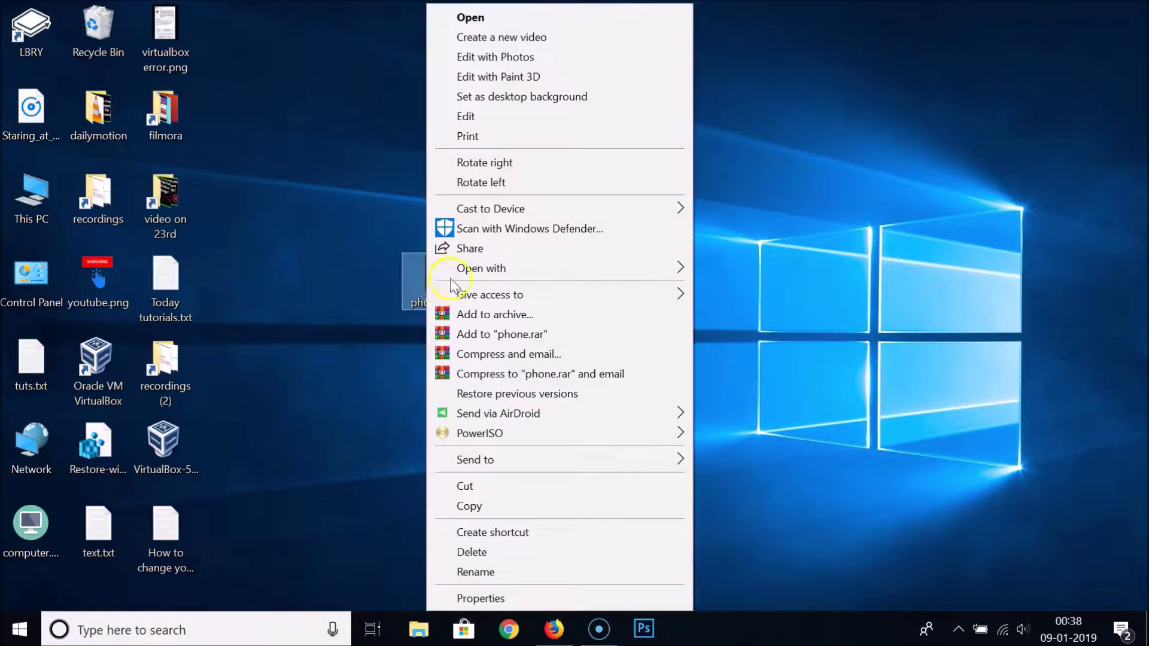
pyautogui.click(472, 599)
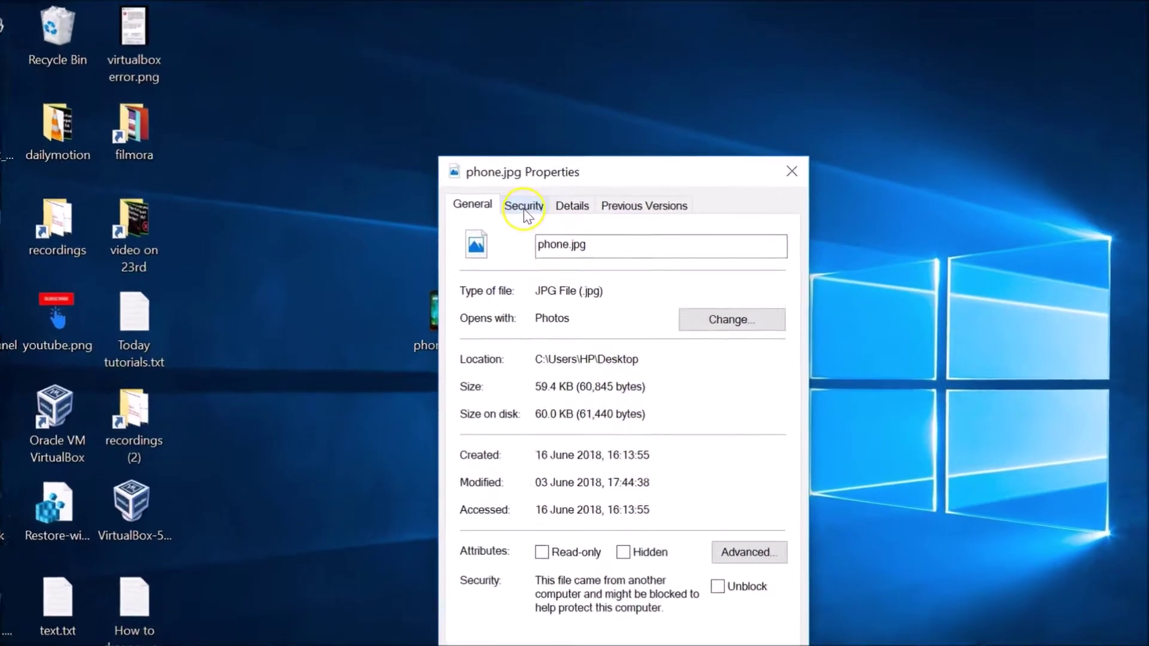
pyautogui.click(523, 206)
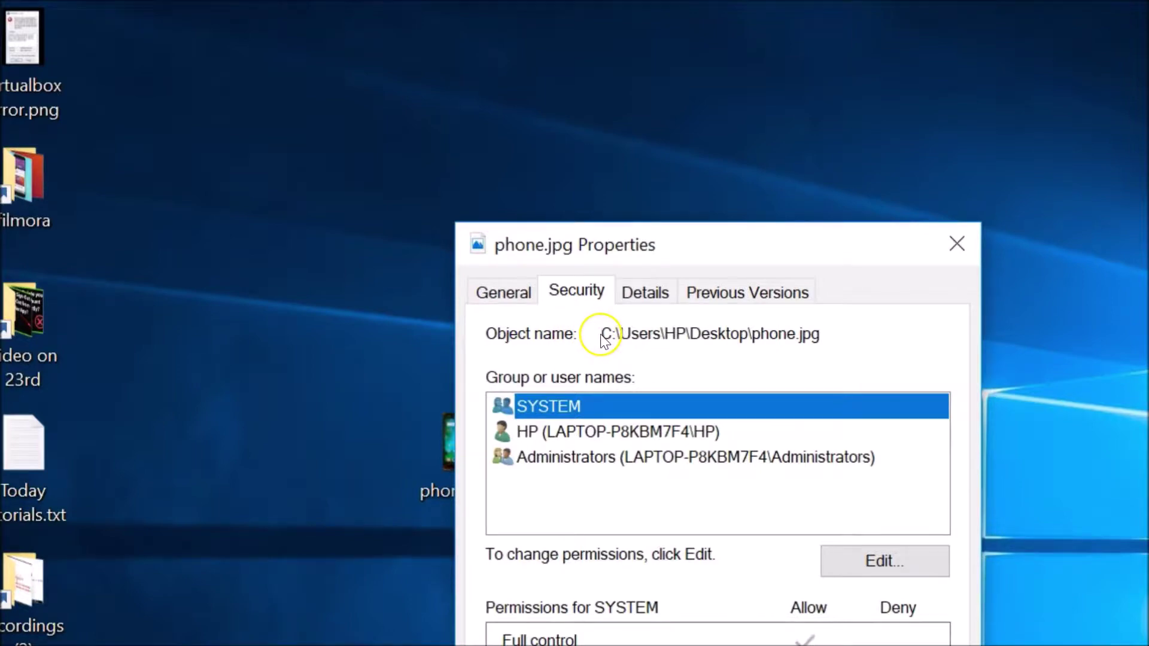
pyautogui.moveTo(602, 333); pyautogui.dragTo(834, 333)
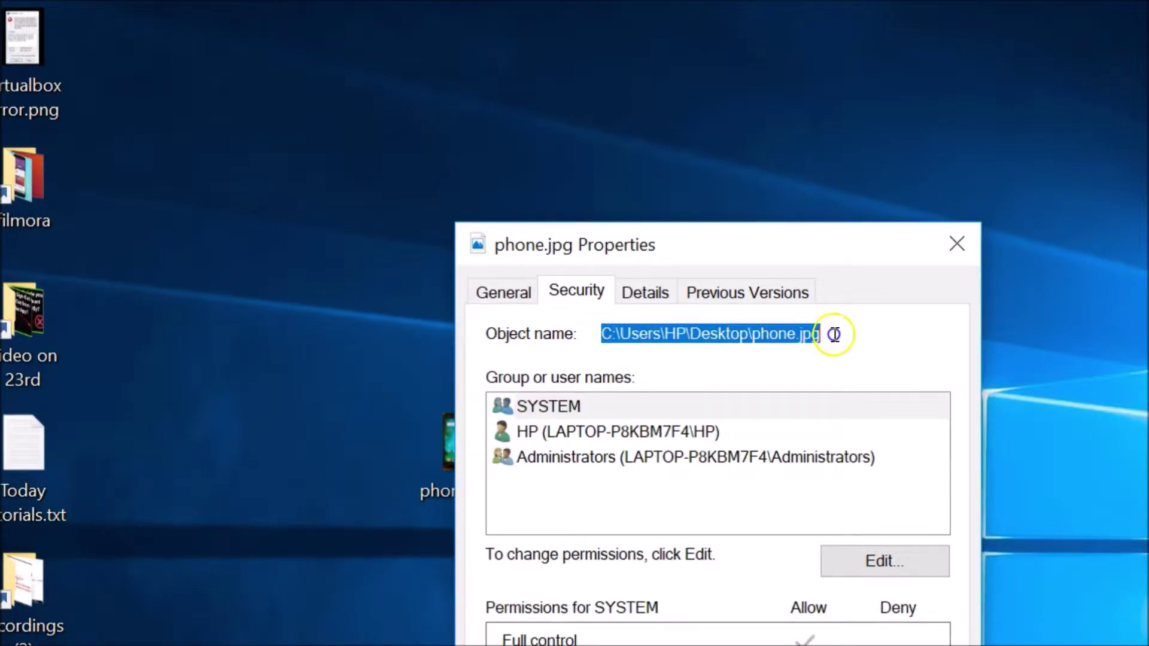
pyautogui.rightClick(788, 337)
pyautogui.click(815, 415)
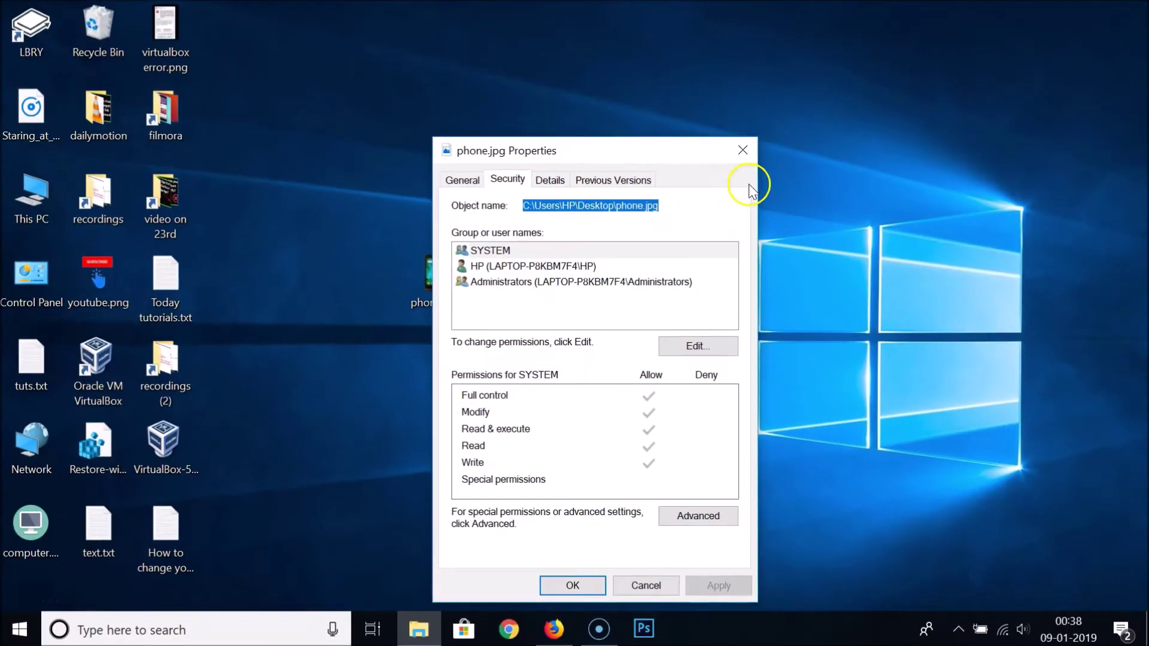
pyautogui.click(740, 148)
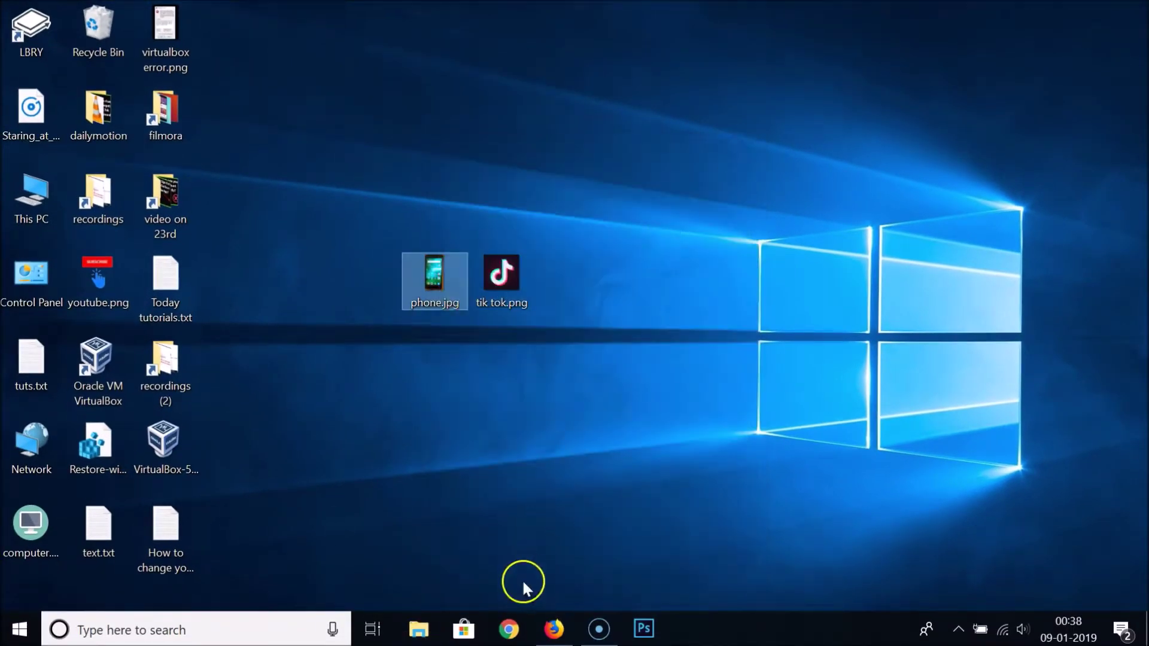
# Launch Chrome and load C:\Users\HP\Desktop\phone.jpg from the pasted path.
pyautogui.click(527, 616)
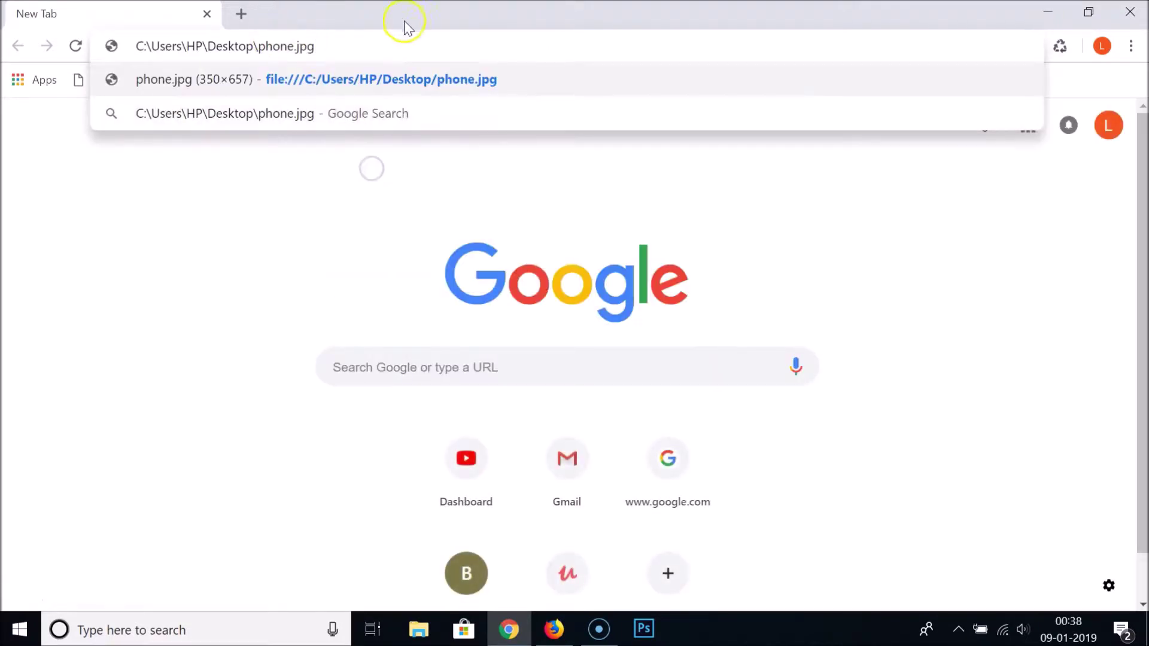
pyautogui.press('Return')
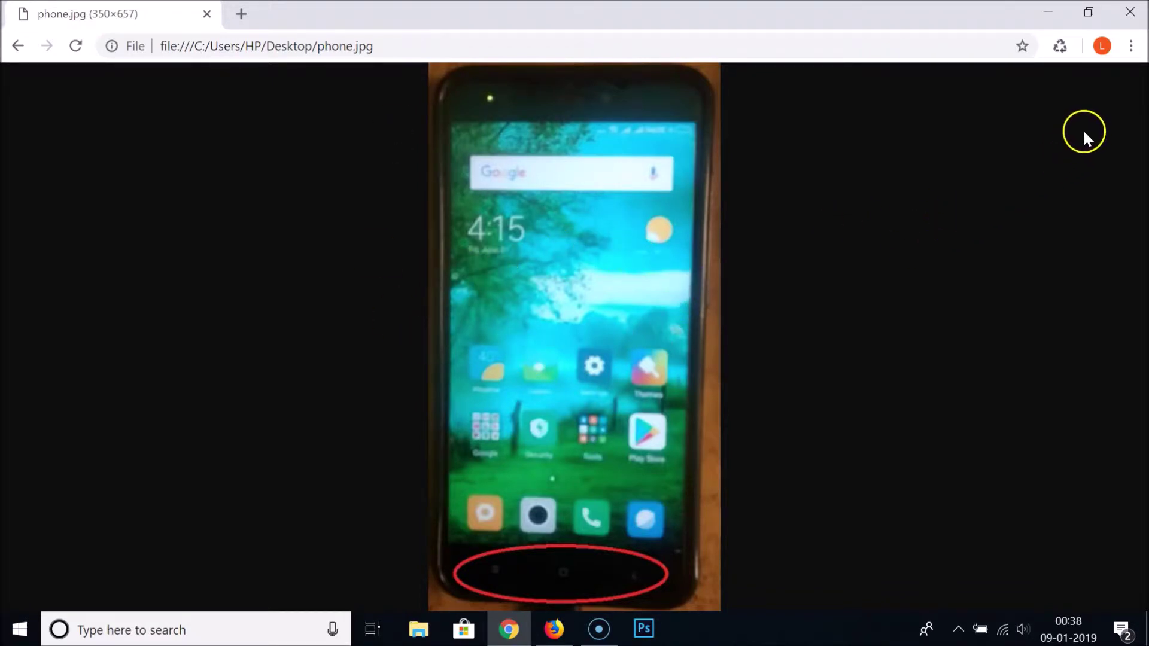
# Print the phone image with the destination set to Save as PDF.
pyautogui.click(1131, 51)
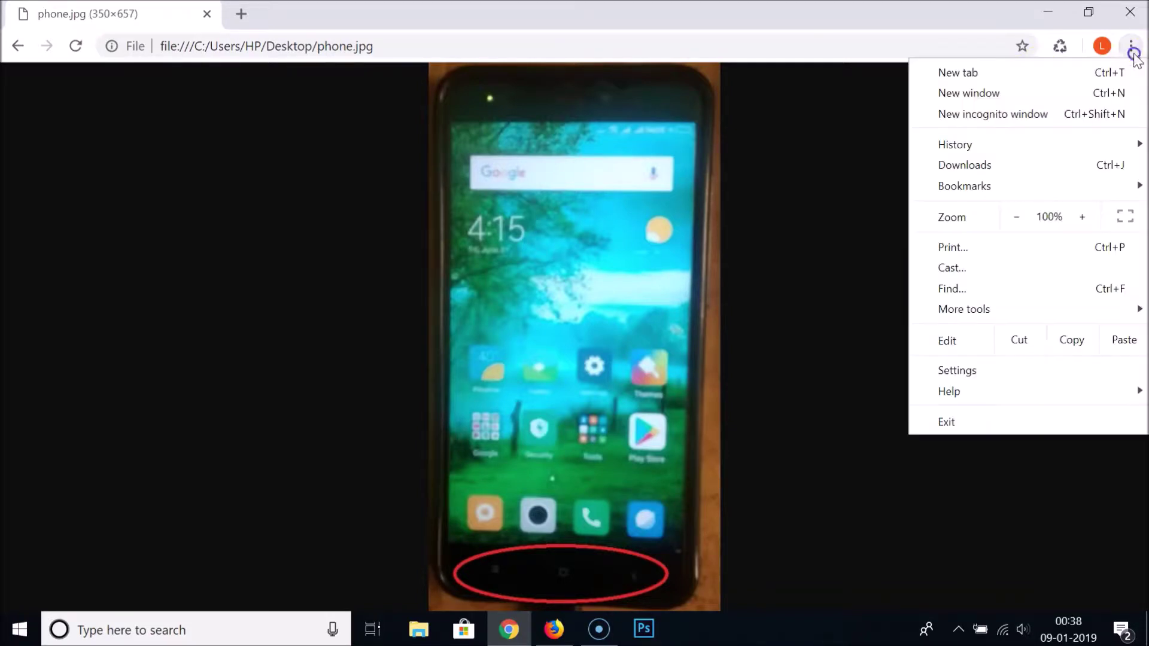
pyautogui.click(953, 248)
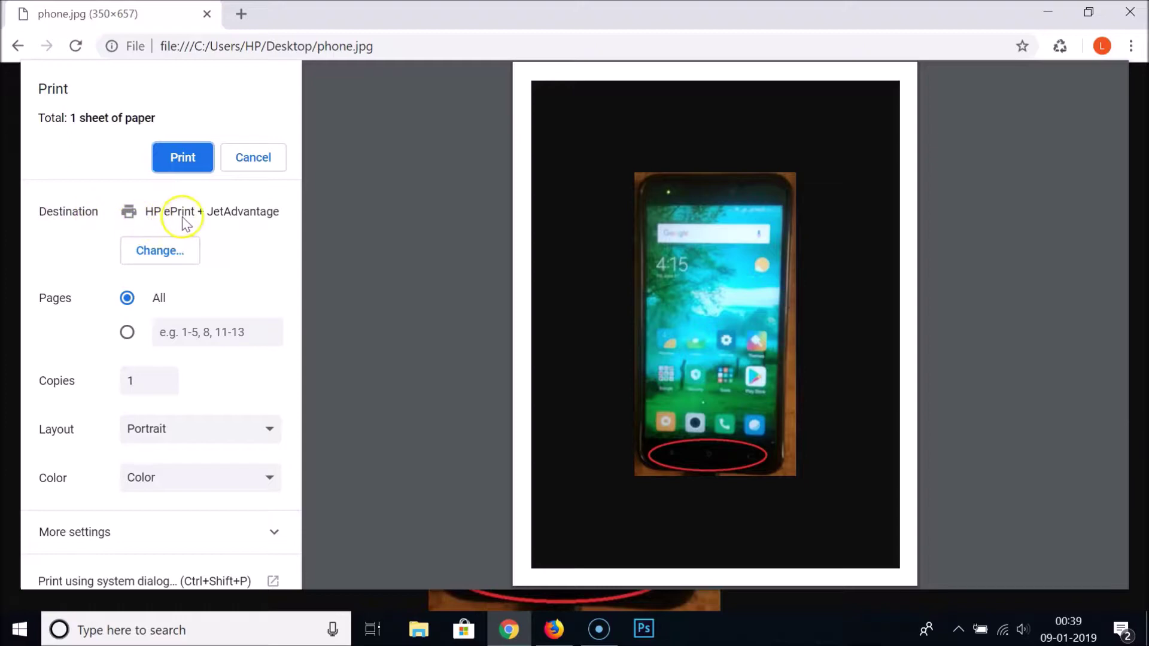
pyautogui.click(166, 256)
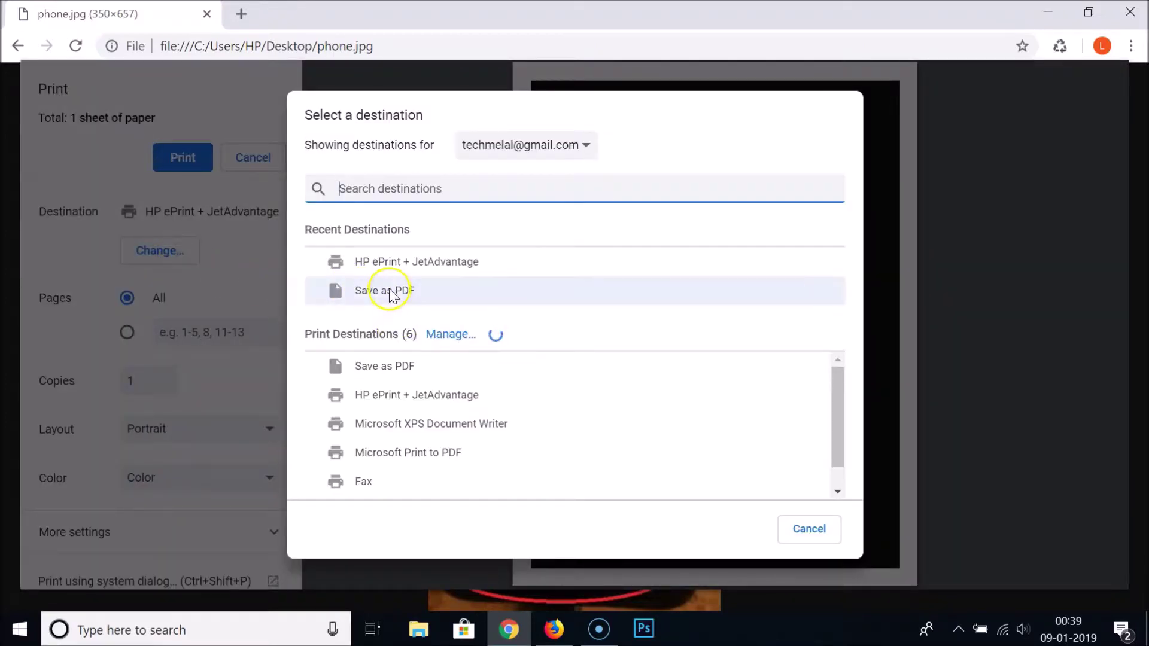
pyautogui.click(383, 293)
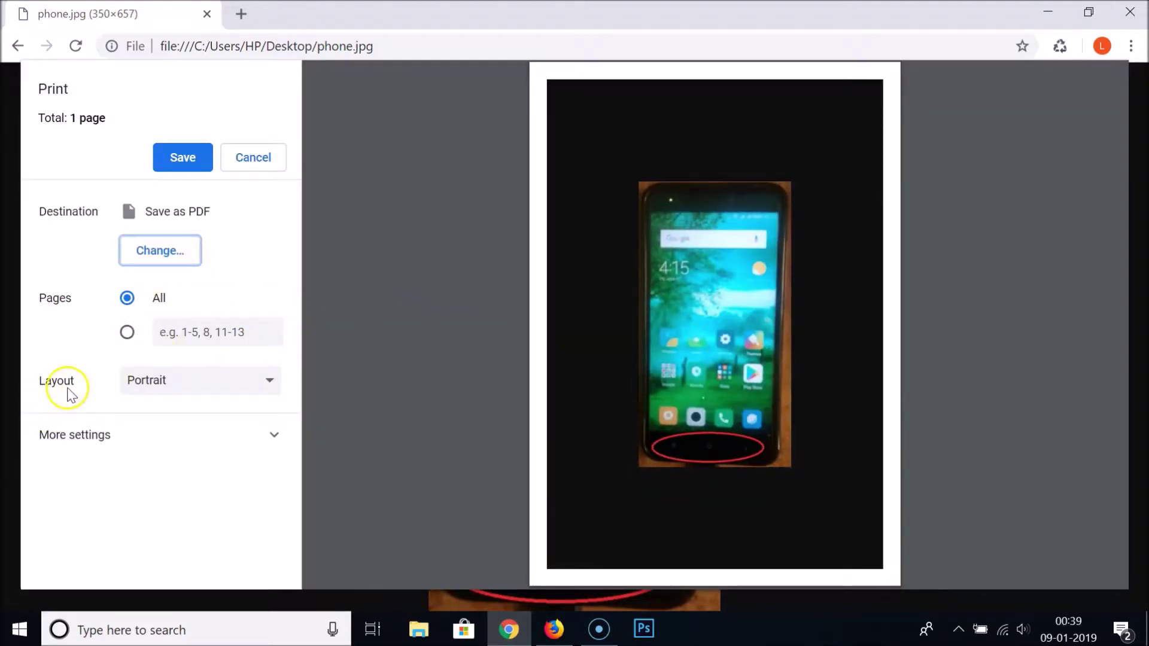
# Try Landscape layout, return to Portrait, and expand More settings.
pyautogui.click(142, 389)
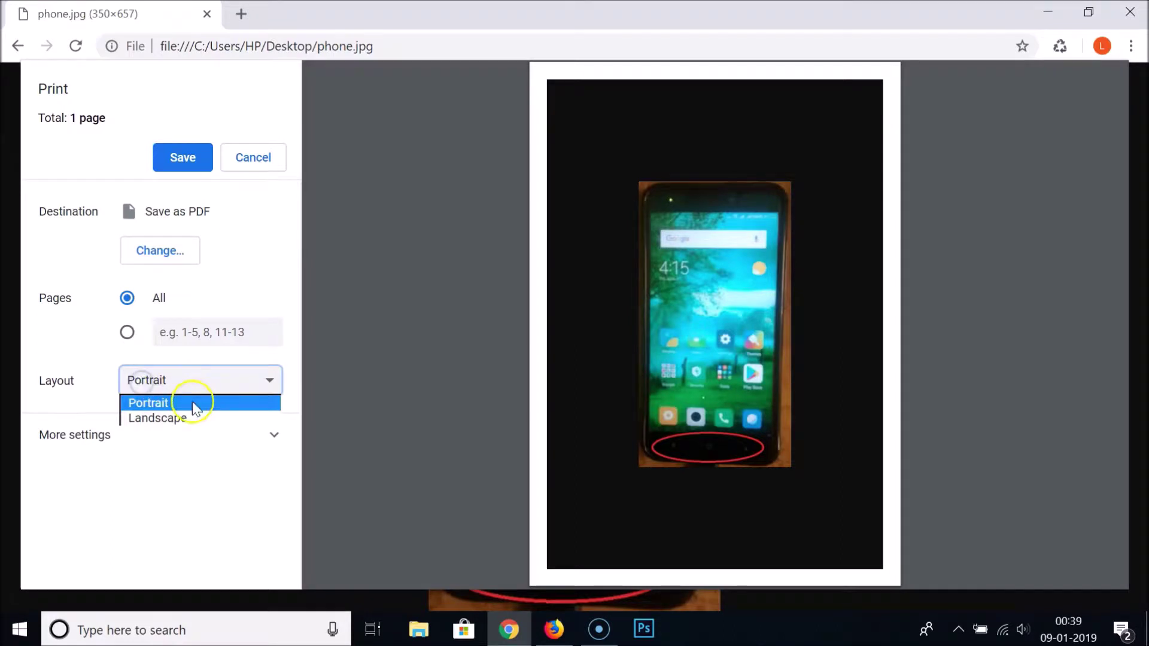
pyautogui.click(159, 414)
pyautogui.click(151, 388)
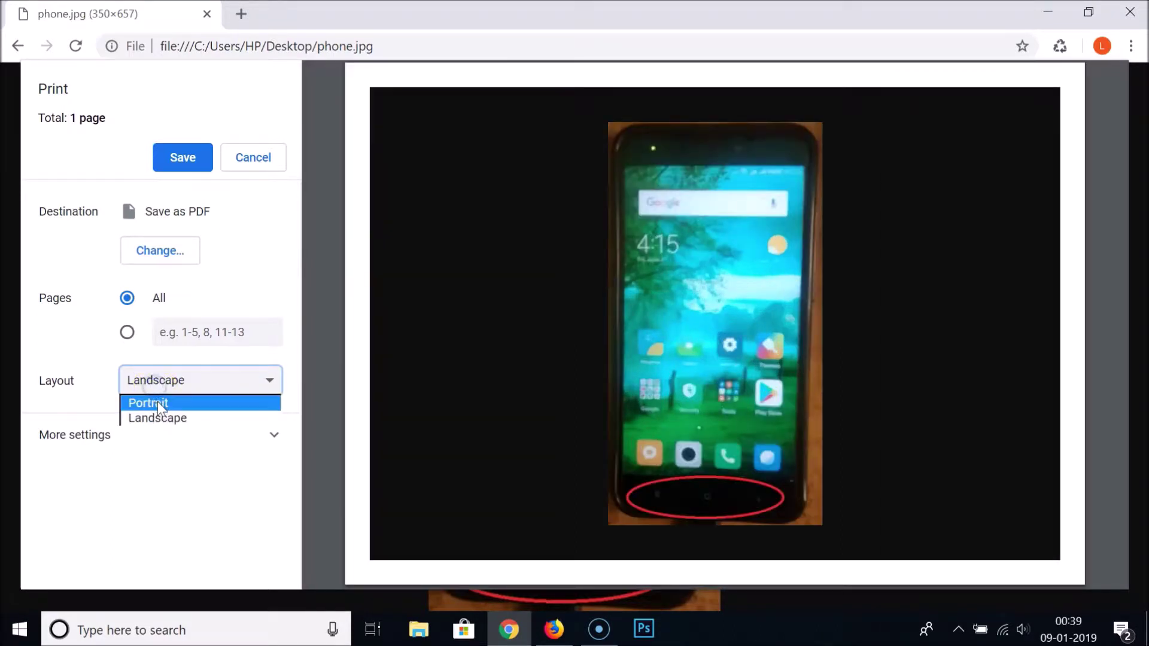
pyautogui.click(143, 401)
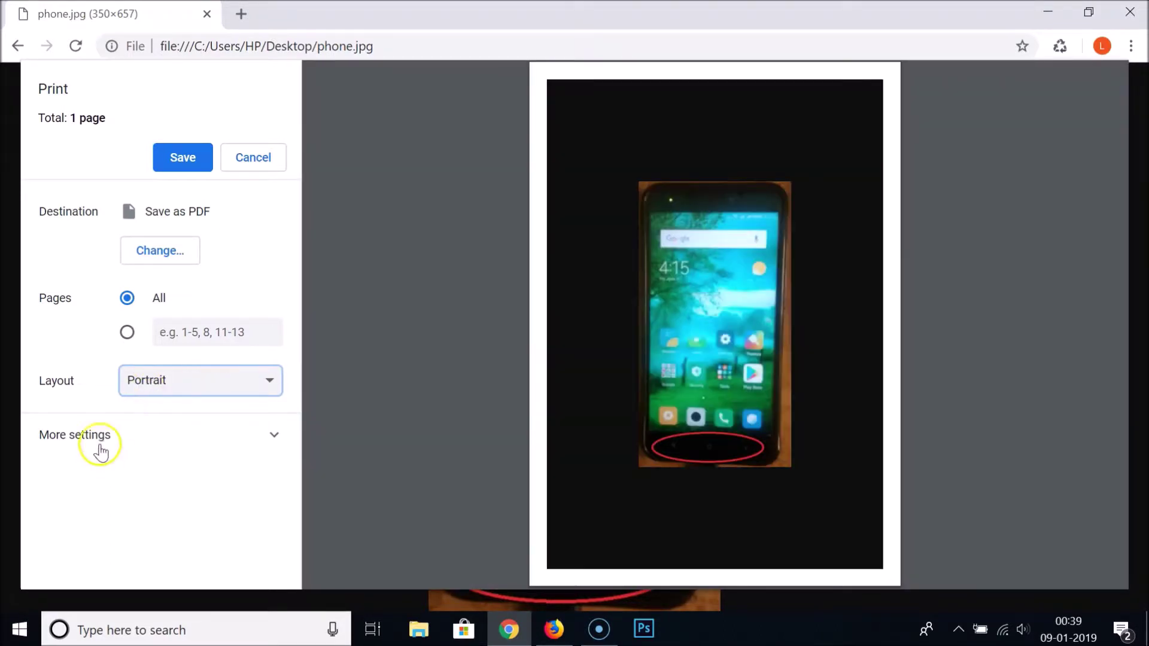
pyautogui.click(99, 441)
# Untick Headers and footers, keep Background graphics on, and save as phone.pdf.
pyautogui.scroll(-2, 101, 415)
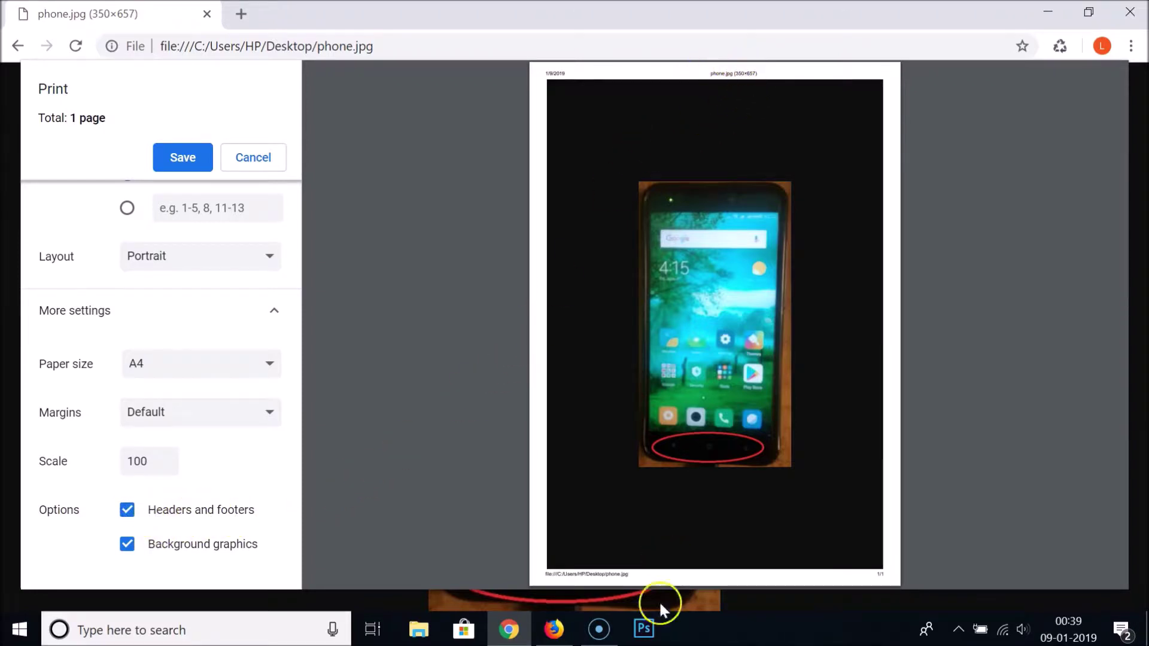
pyautogui.click(126, 510)
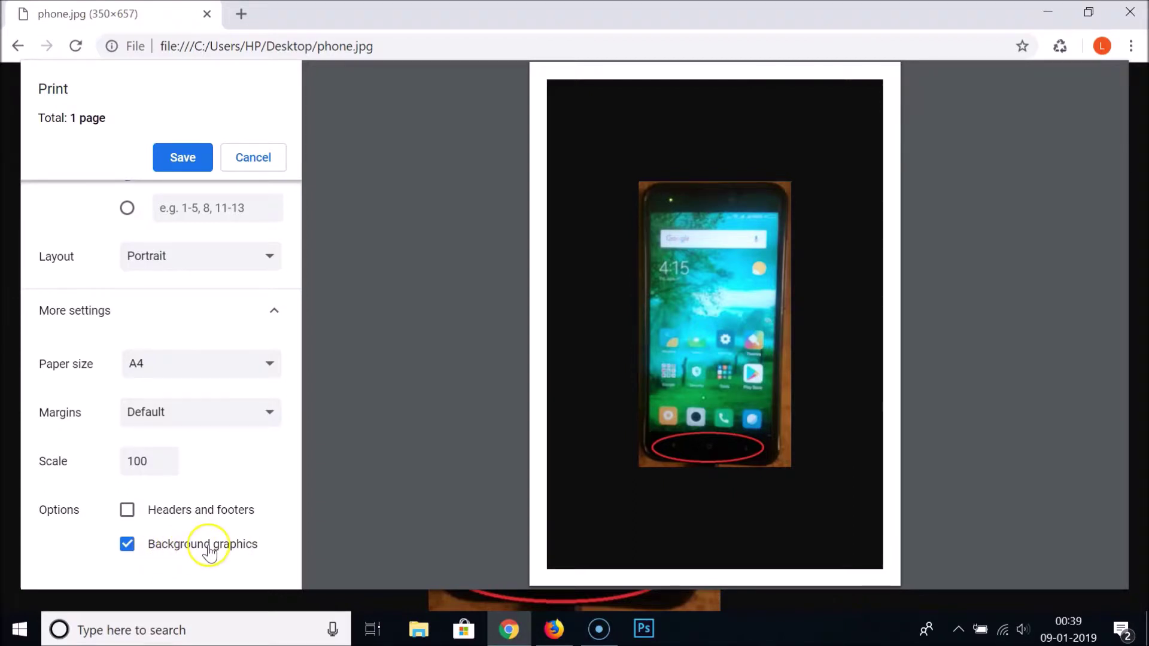
pyautogui.click(131, 544)
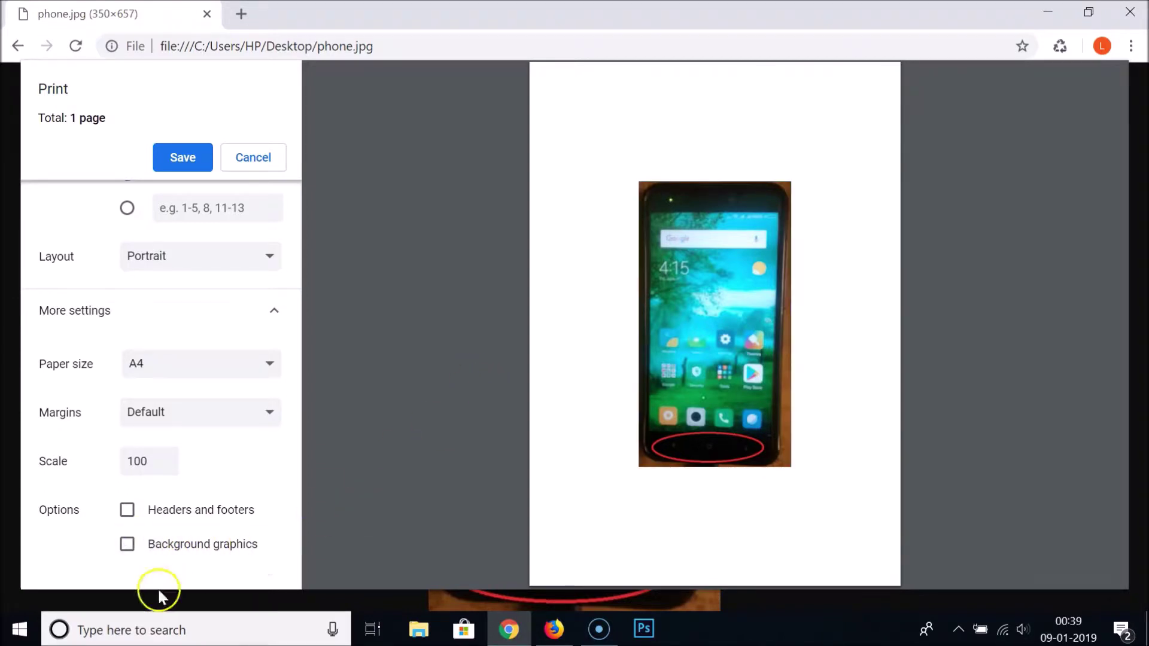
pyautogui.click(126, 545)
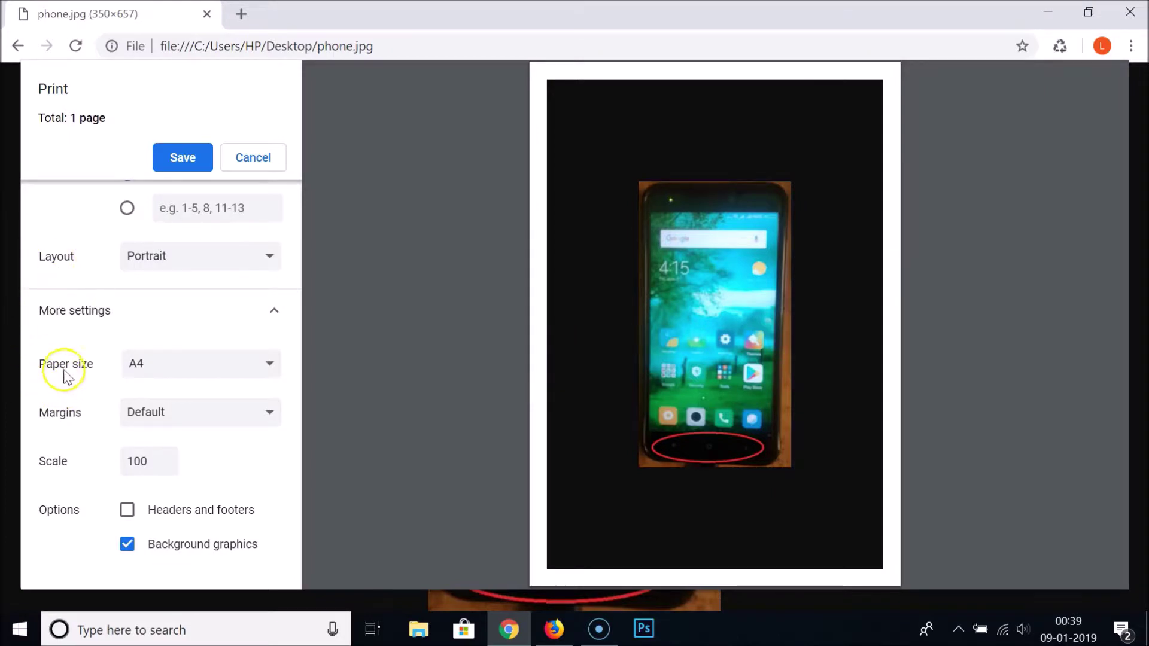
pyautogui.scroll(2, 68, 350)
pyautogui.scroll(1, 69, 350)
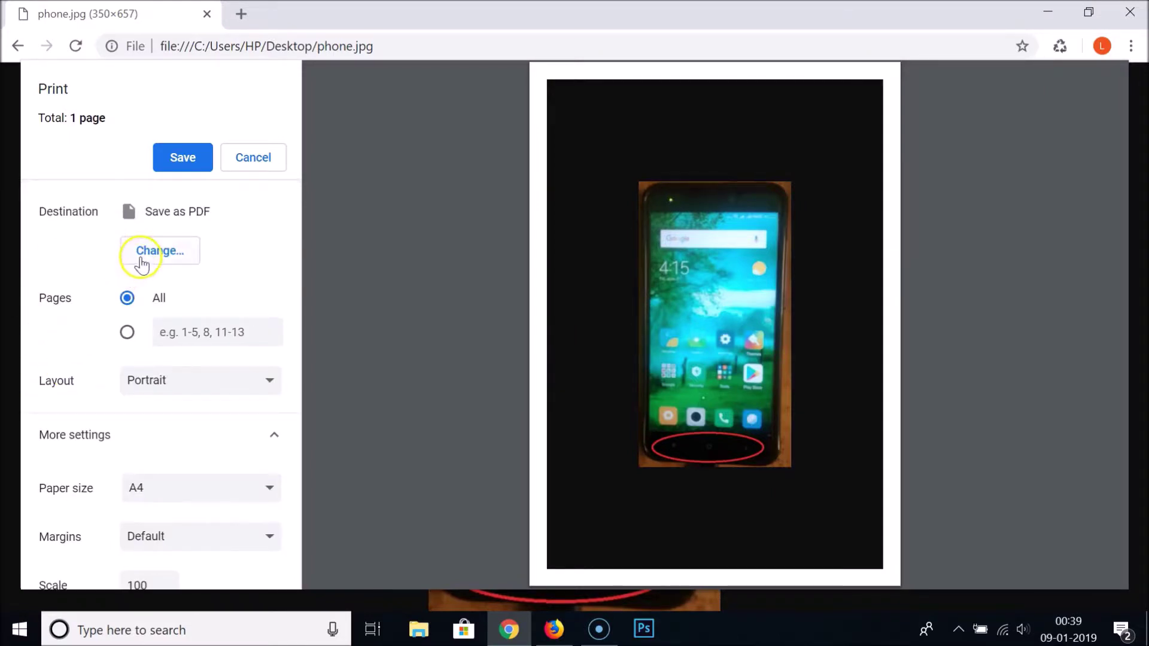
pyautogui.click(180, 159)
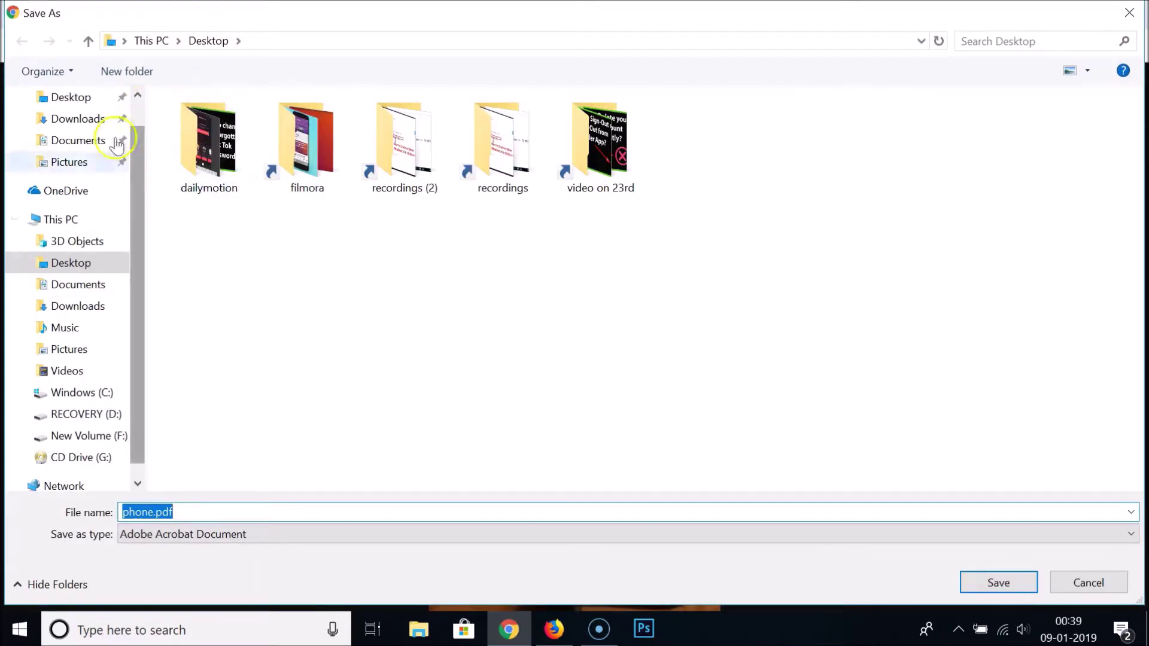
# Save phone.pdf into the Desktop folder.
pyautogui.moveTo(136, 190); pyautogui.dragTo(125, 154)
pyautogui.click(85, 132)
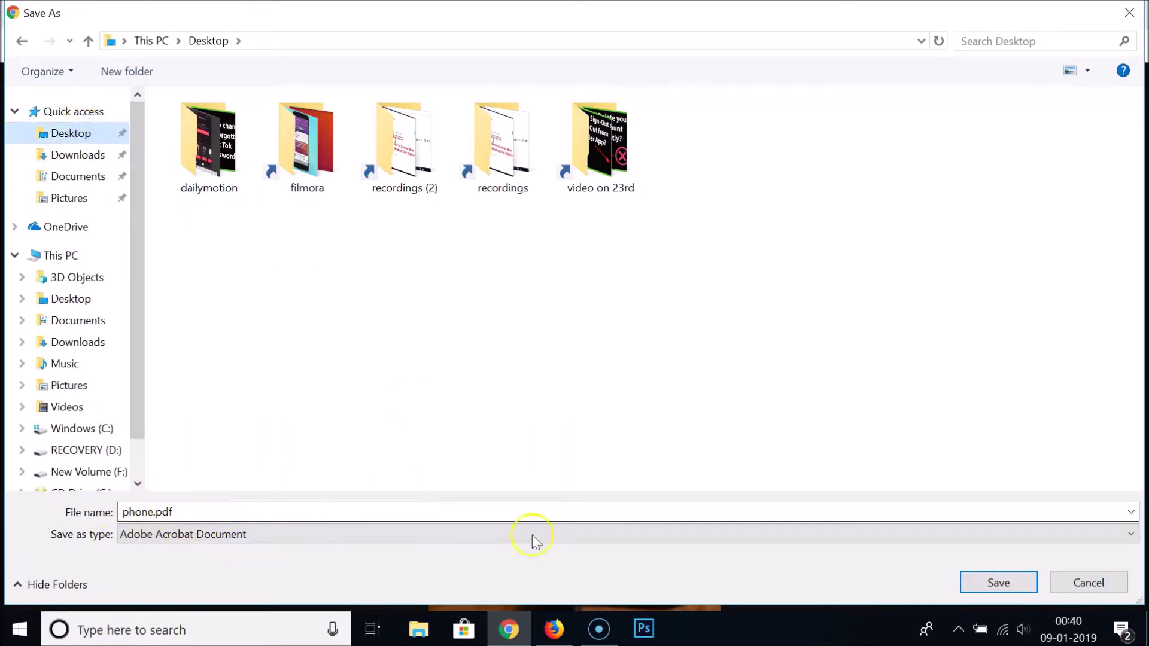
pyautogui.click(998, 584)
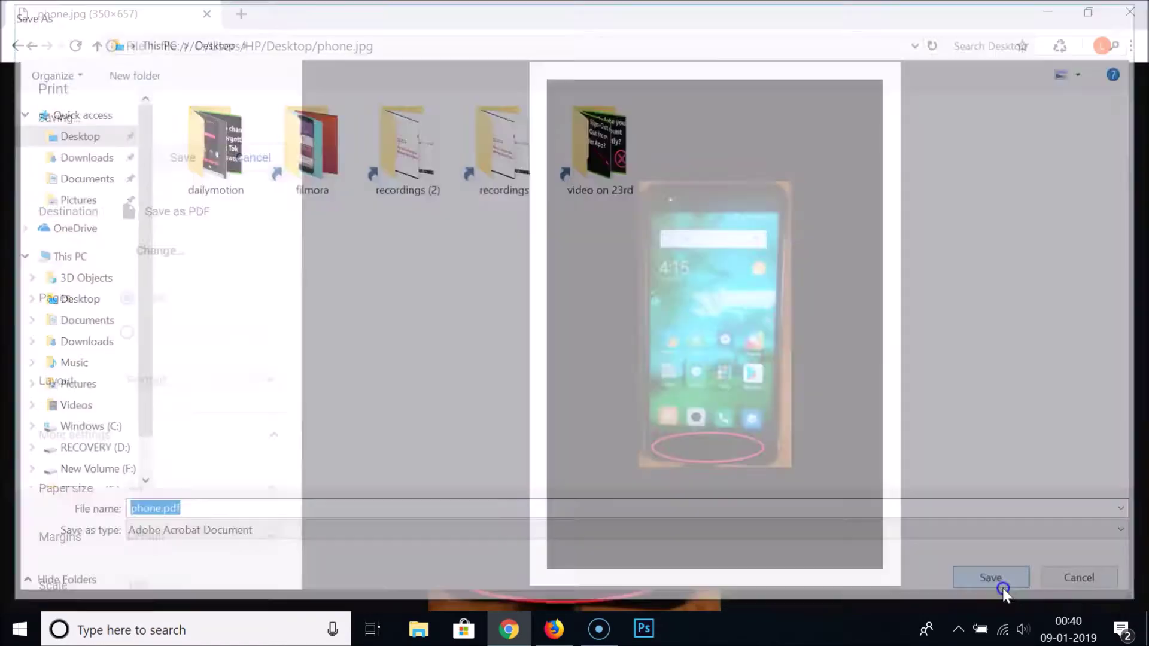
# Minimize Chrome and place phone.pdf beside the original images on the desktop.
pyautogui.click(1053, 13)
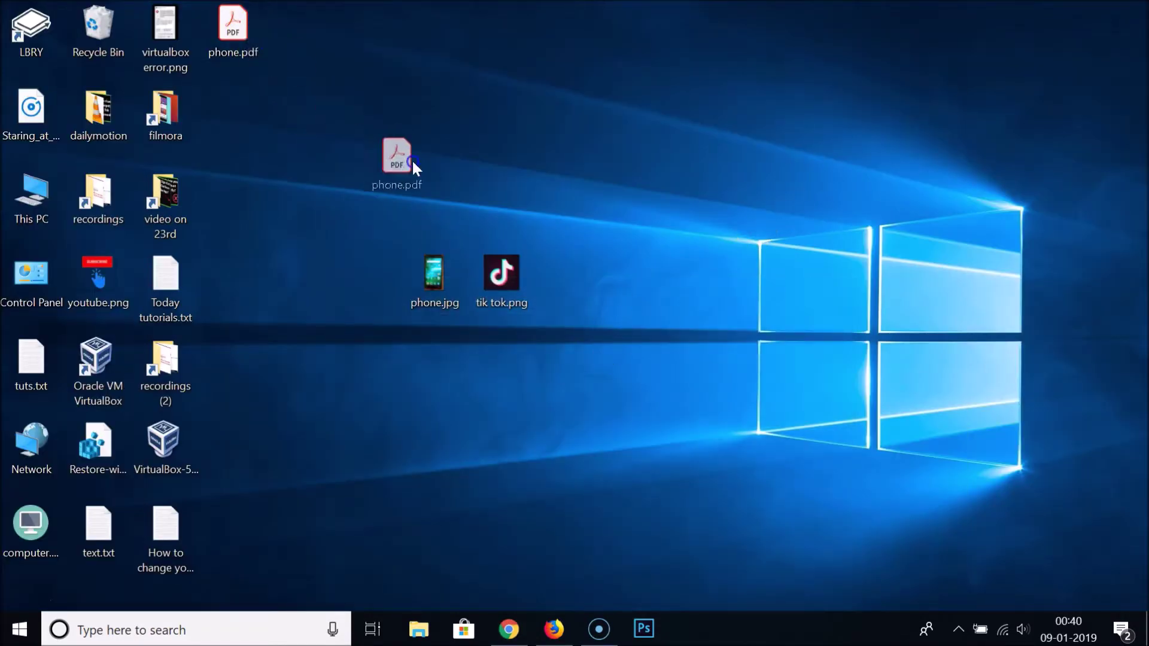
pyautogui.moveTo(412, 159); pyautogui.dragTo(412, 160)
pyautogui.click(361, 255)
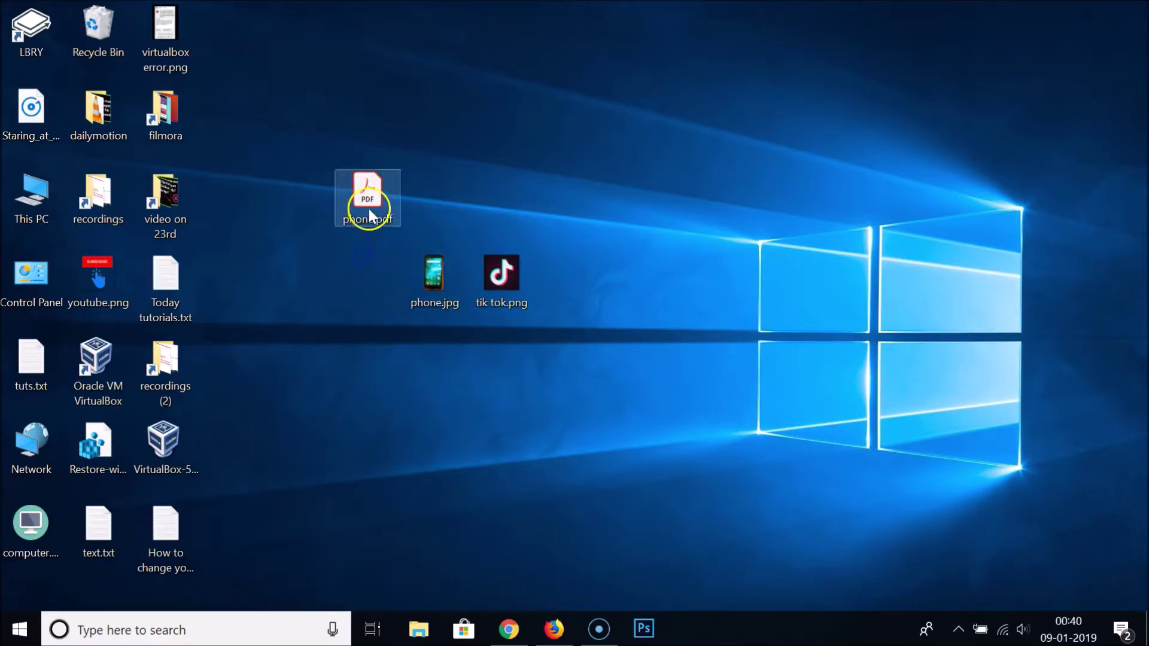
# Open phone.pdf in Acrobat Reader, scroll the page, collapse the Tools pane, then close Reader.
pyautogui.doubleClick(371, 188)
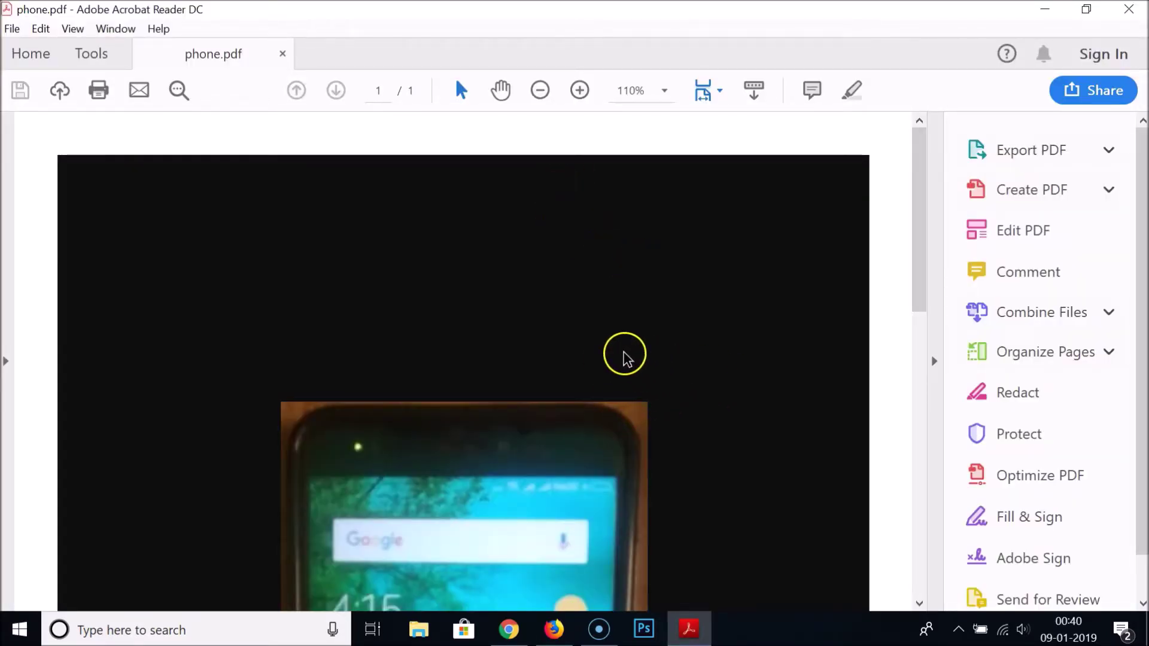
pyautogui.moveTo(918, 164); pyautogui.dragTo(934, 354)
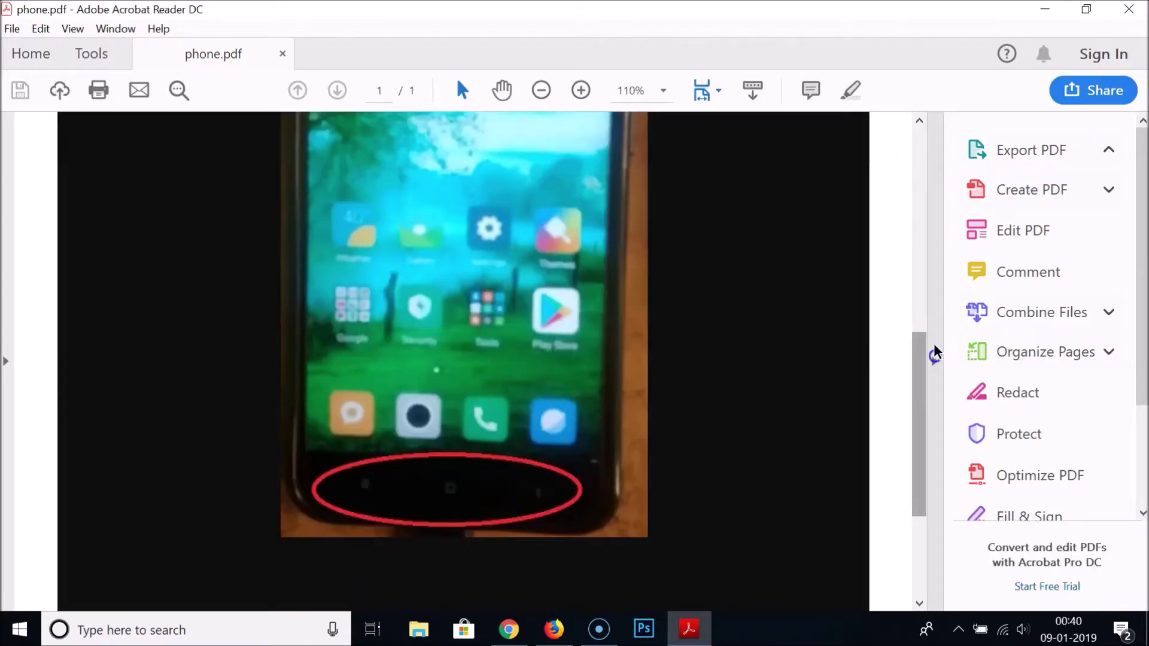
pyautogui.click(934, 360)
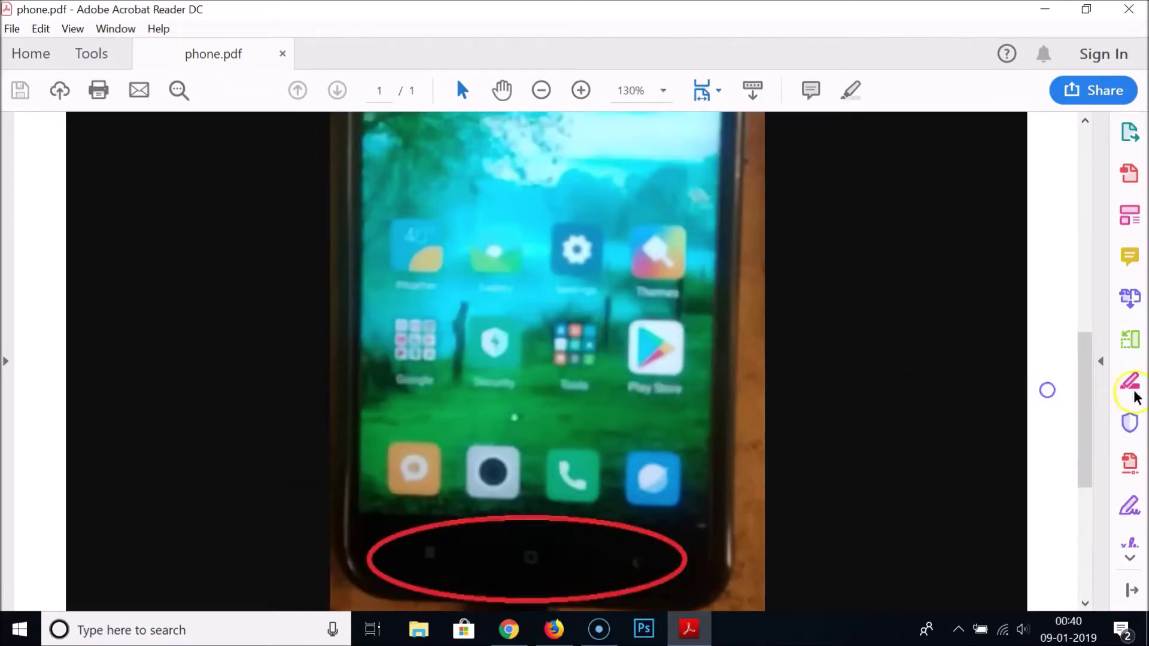
pyautogui.moveTo(1086, 386); pyautogui.dragTo(1068, 483)
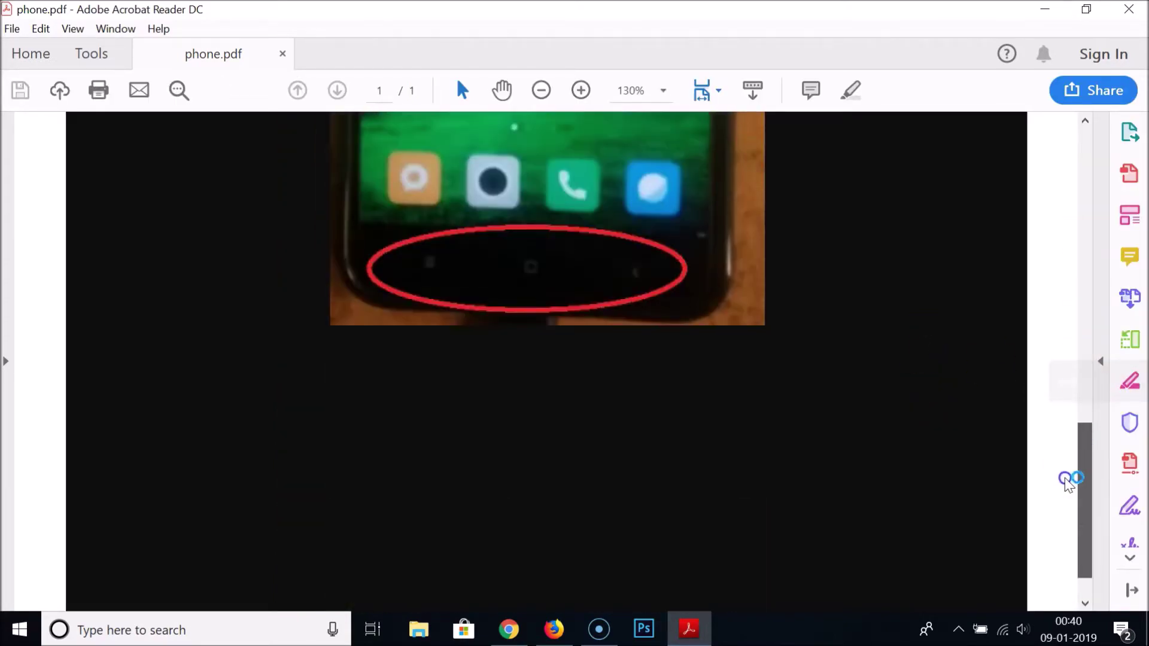
pyautogui.click(1128, 9)
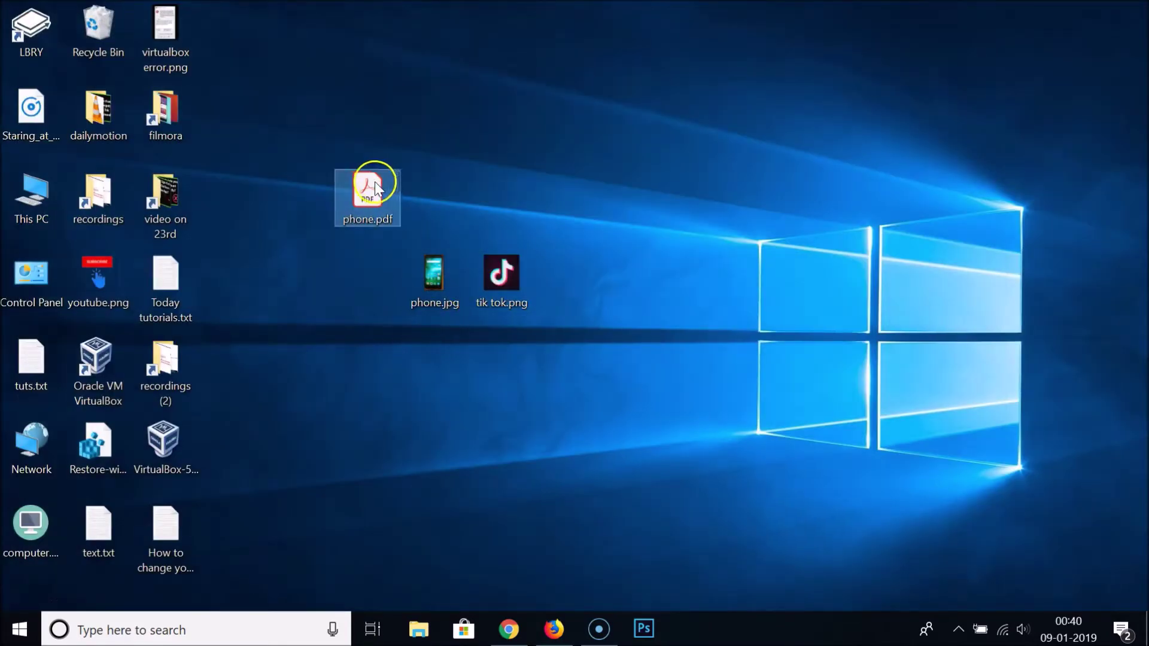
# Move phone.pdf higher and show tik tok.png's Properties on the Security tab.
pyautogui.moveTo(375, 186); pyautogui.dragTo(308, 102)
pyautogui.click(331, 182)
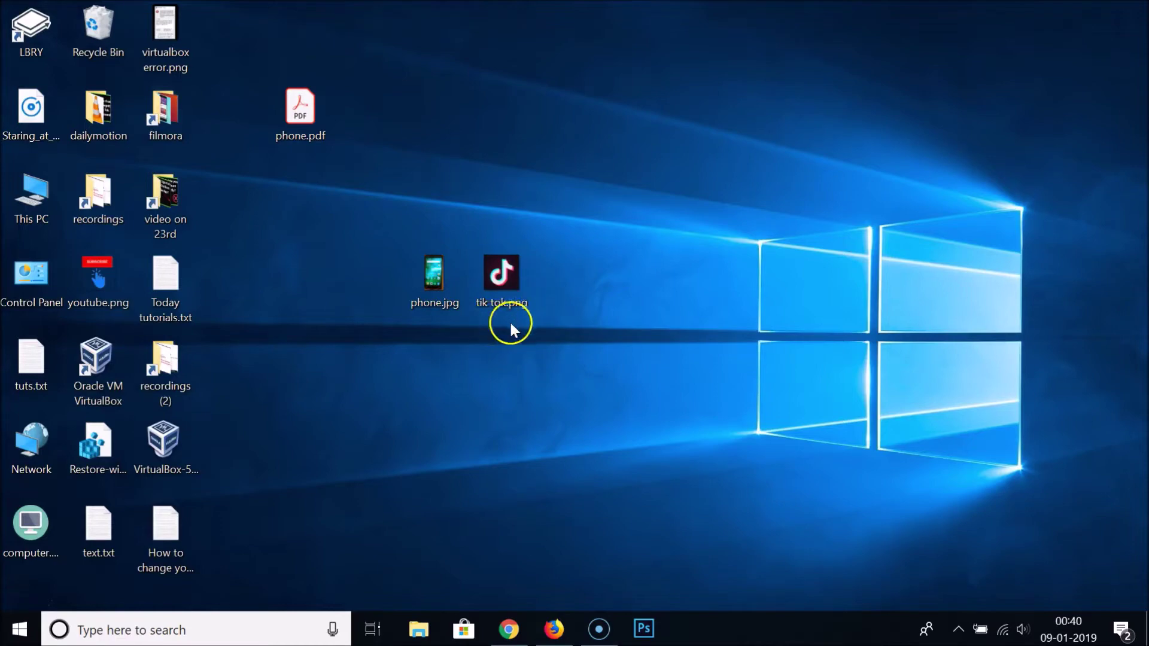
pyautogui.rightClick(504, 280)
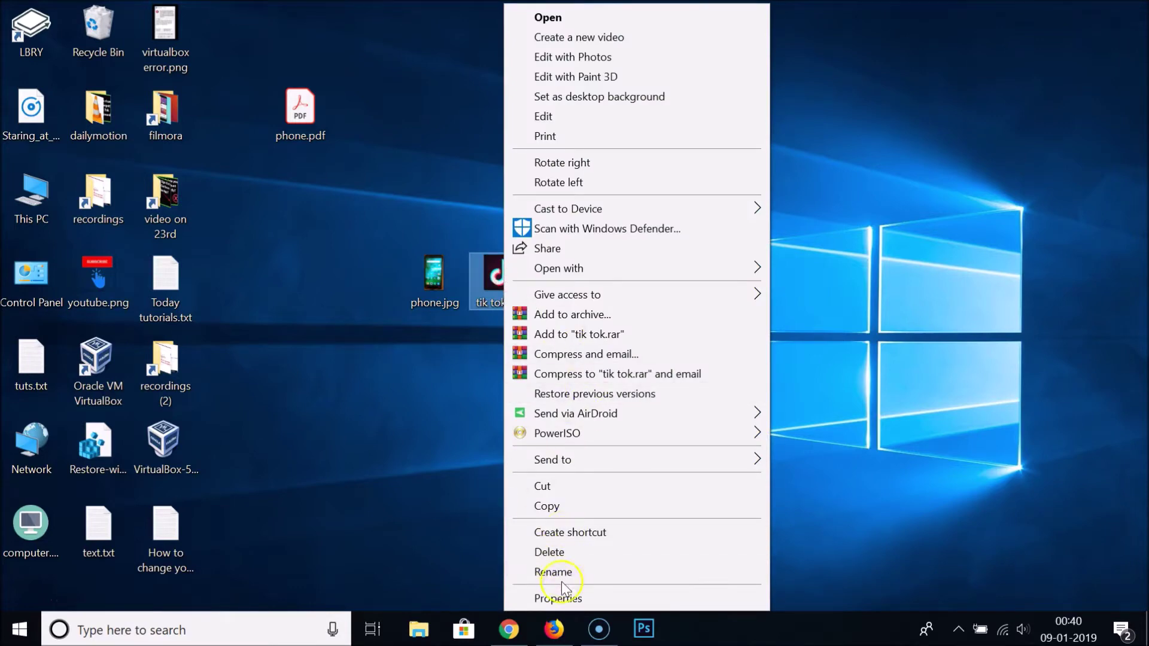
pyautogui.click(563, 598)
pyautogui.click(585, 179)
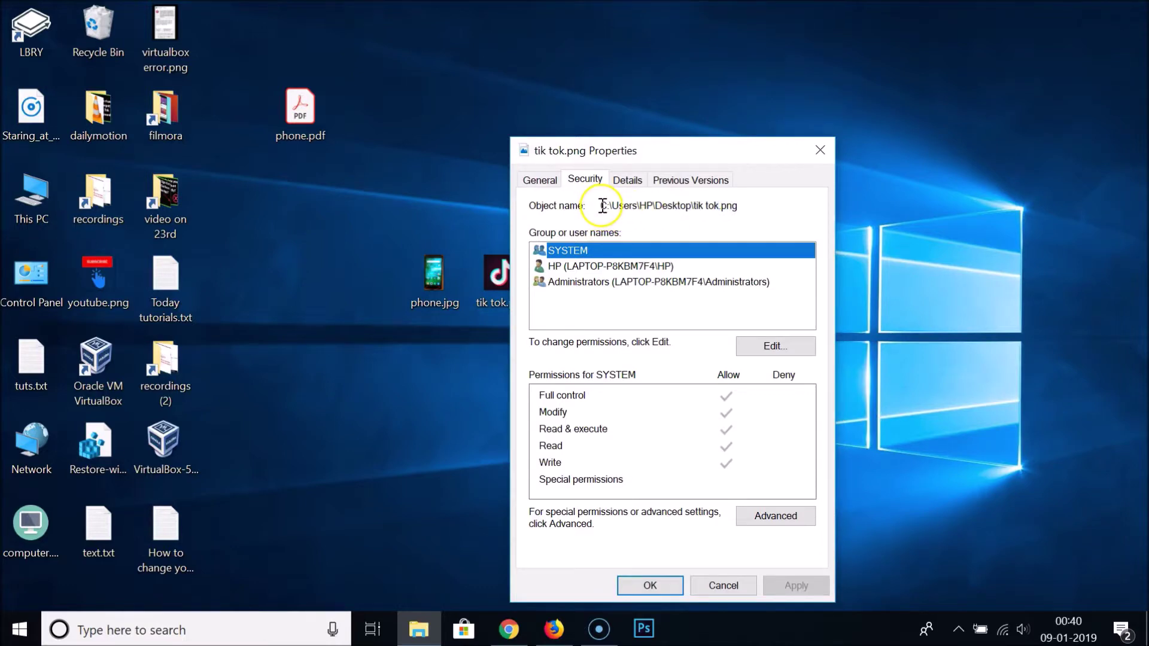
# Copy tik tok.png's Object name path, close Properties, and return to Chrome.
pyautogui.moveTo(602, 206); pyautogui.dragTo(761, 205)
pyautogui.rightClick(726, 206)
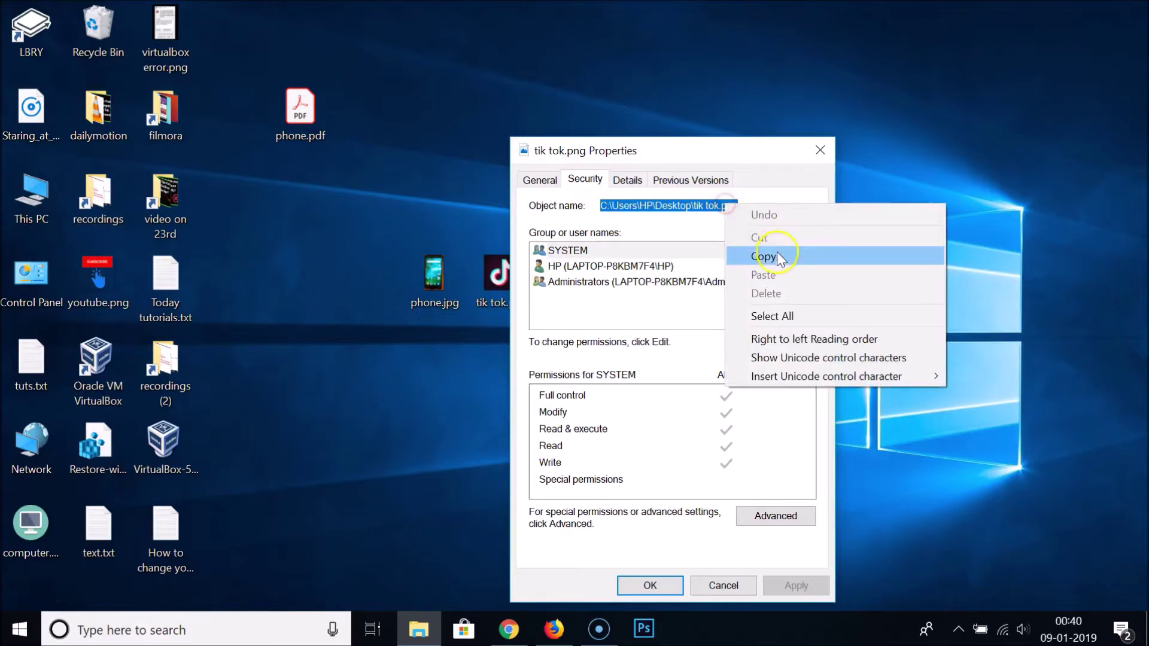
pyautogui.click(777, 255)
pyautogui.click(819, 150)
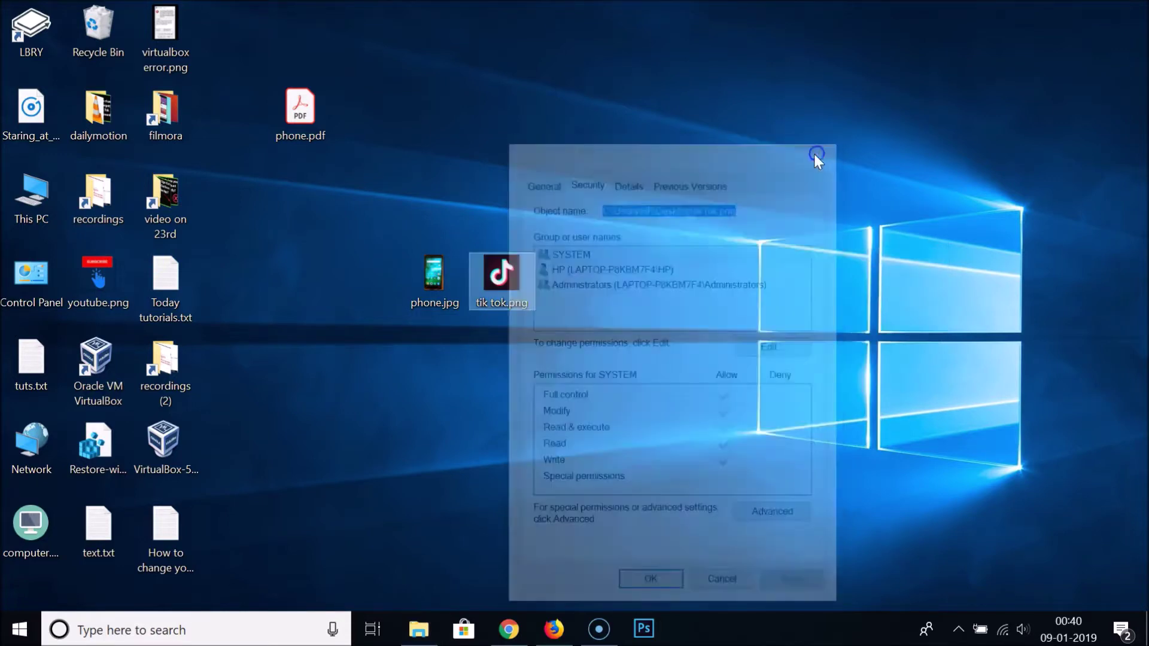
pyautogui.click(510, 628)
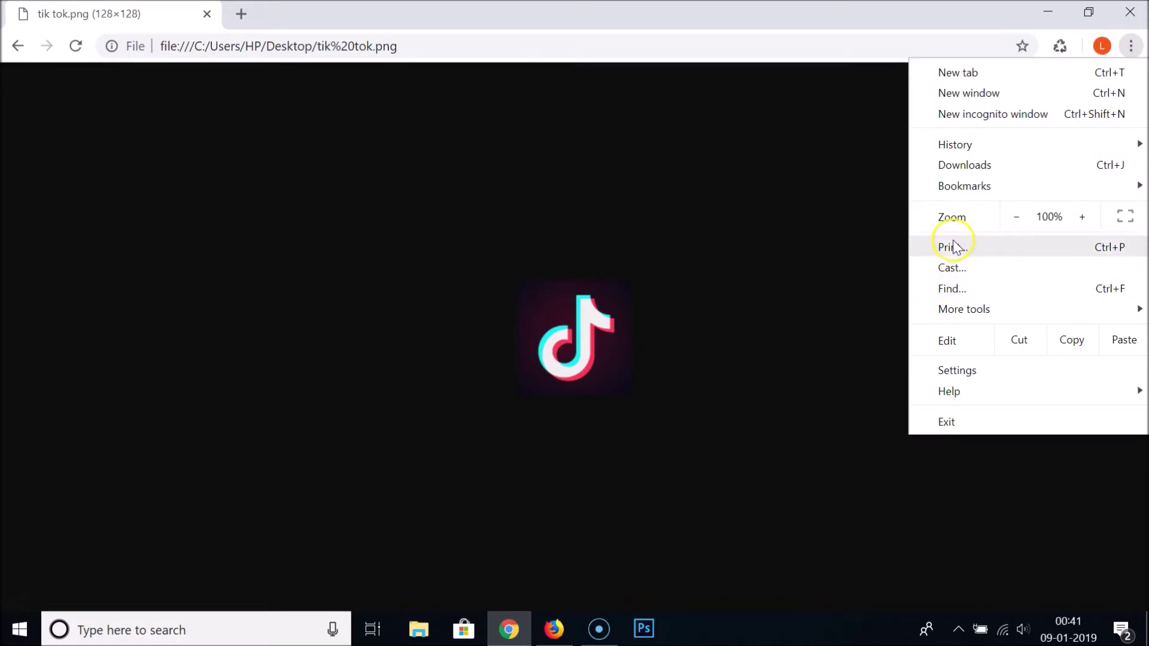
# Print tik tok.png with Save as PDF as the destination and save it as tik tok.pdf.
pyautogui.click(955, 247)
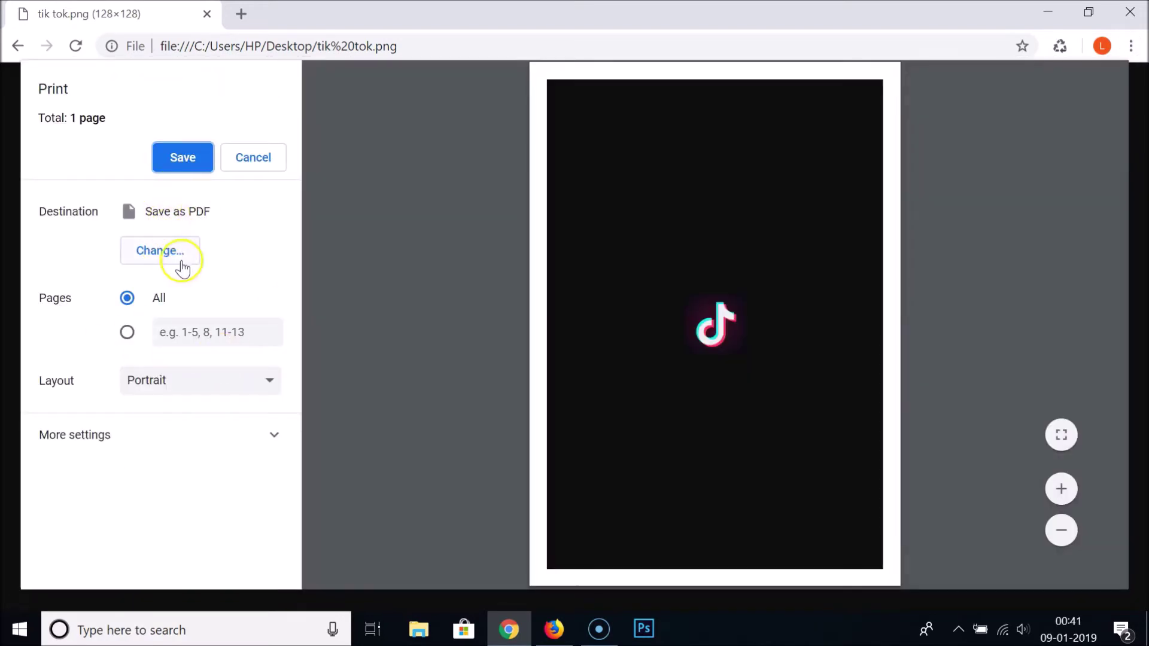
pyautogui.click(162, 251)
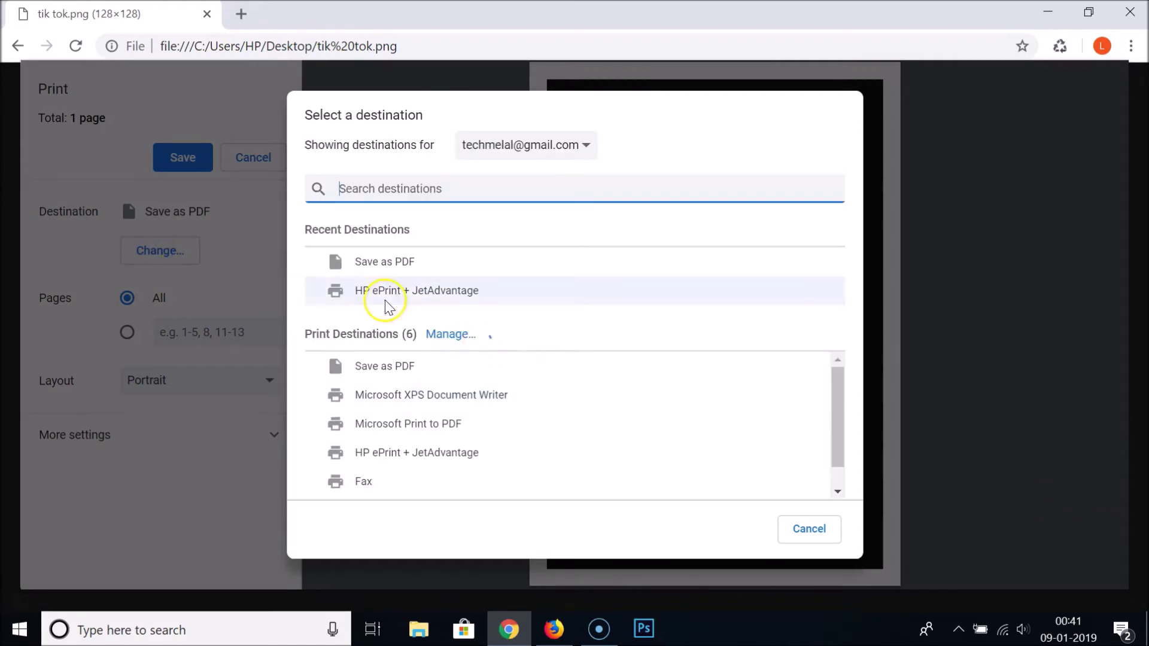
pyautogui.click(379, 267)
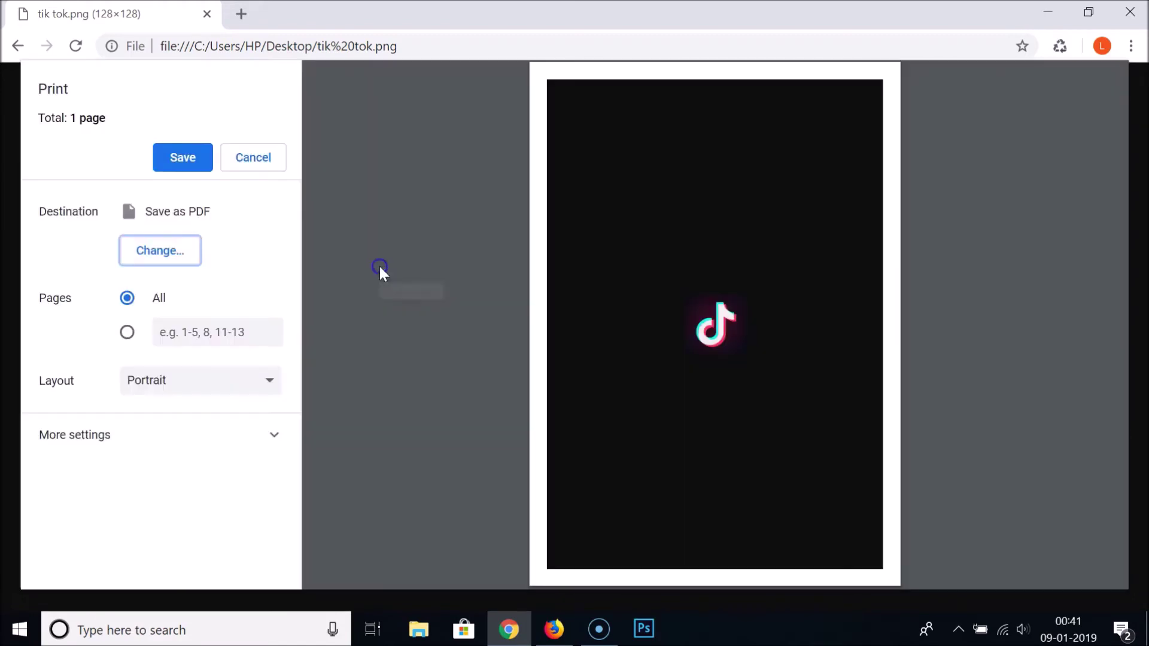
pyautogui.click(125, 432)
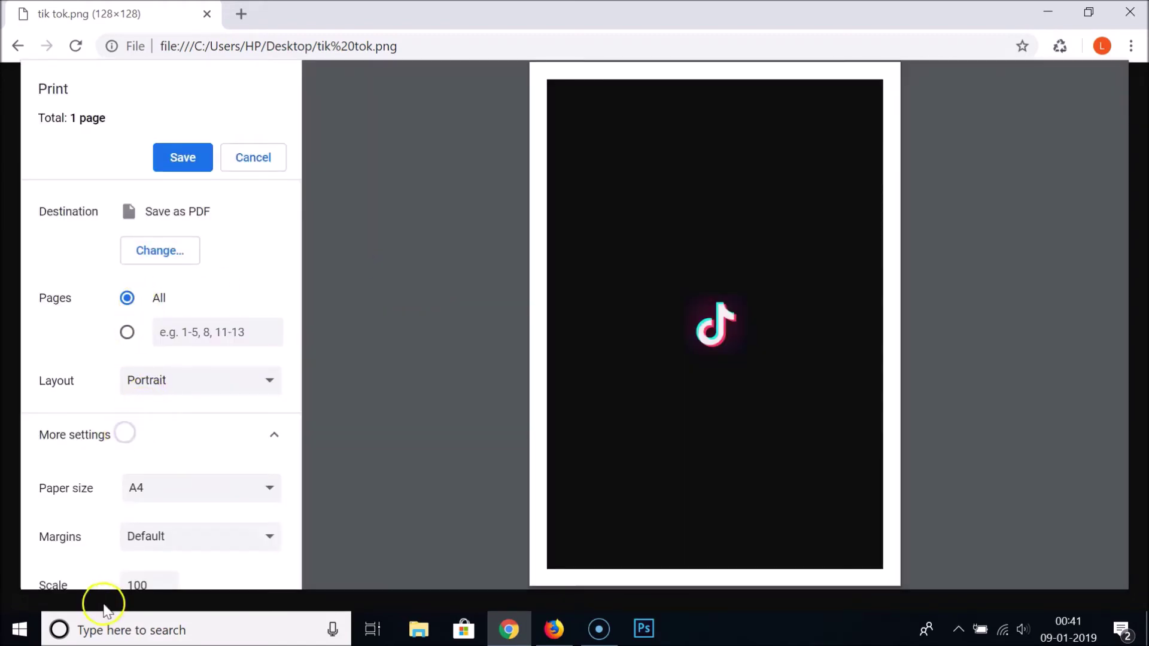
pyautogui.scroll(-2, 102, 465)
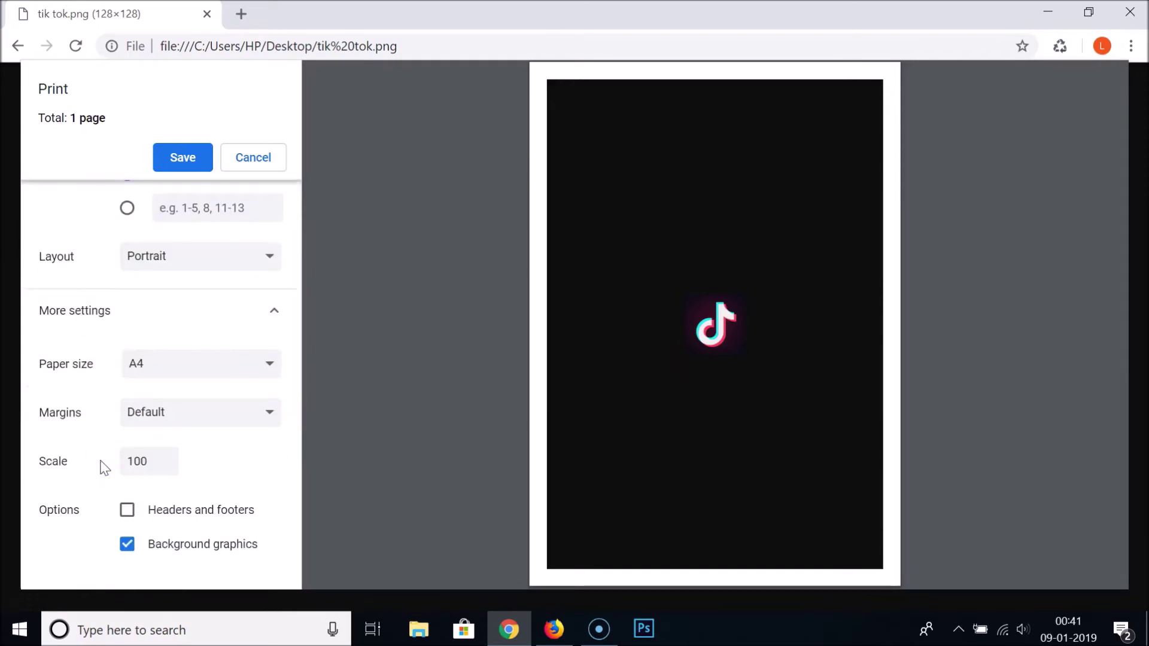
pyautogui.scroll(2, 103, 464)
pyautogui.click(169, 157)
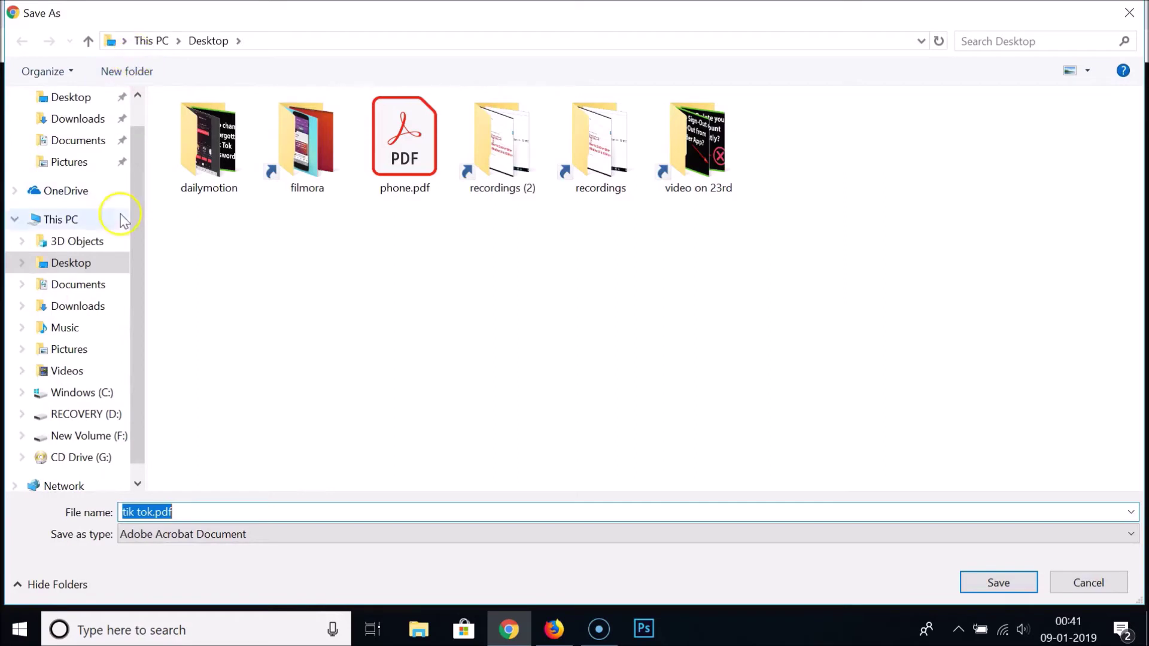
# Save tik tok.pdf to the Desktop and drag it beside the original images.
pyautogui.click(141, 113)
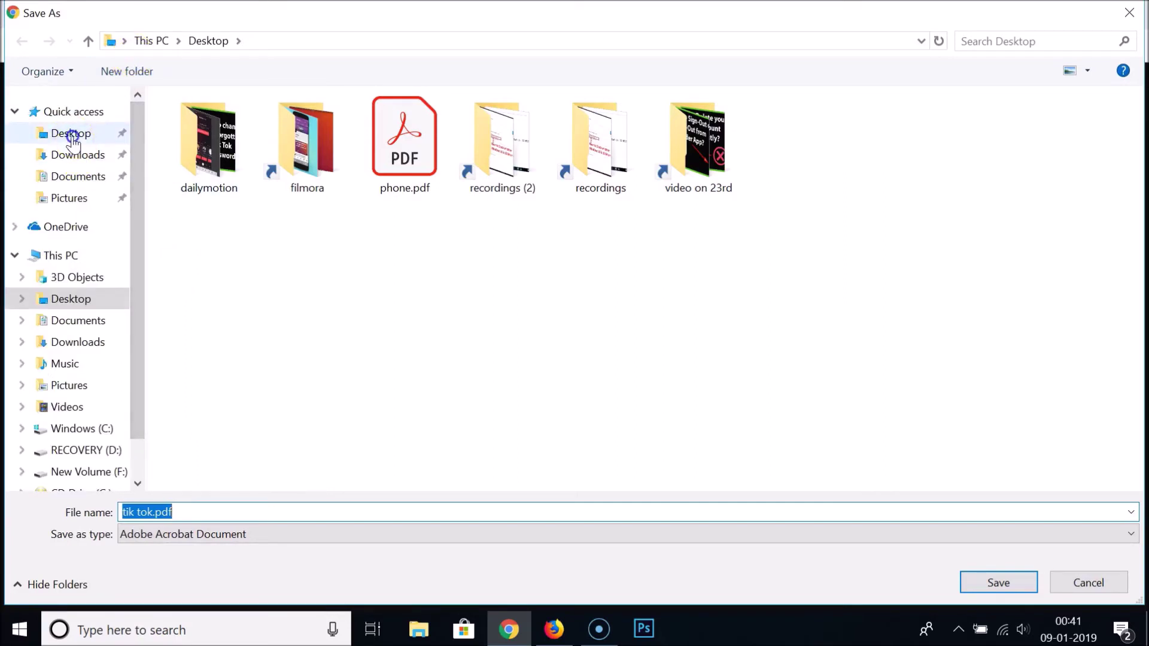
pyautogui.click(67, 133)
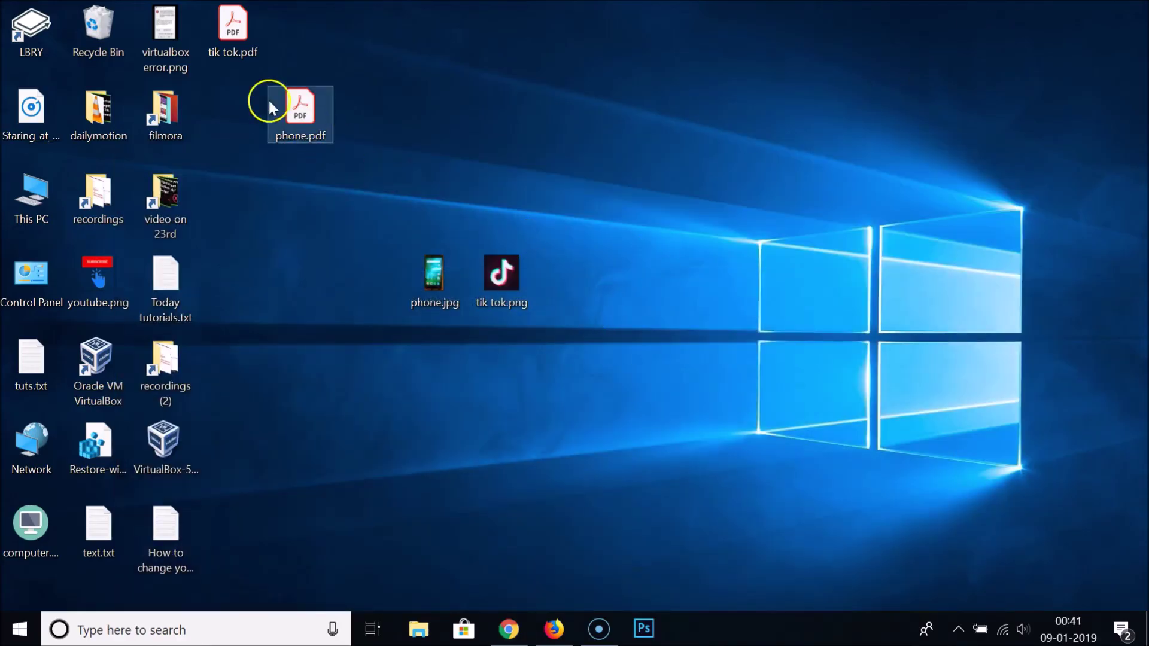
pyautogui.moveTo(233, 28); pyautogui.dragTo(332, 314)
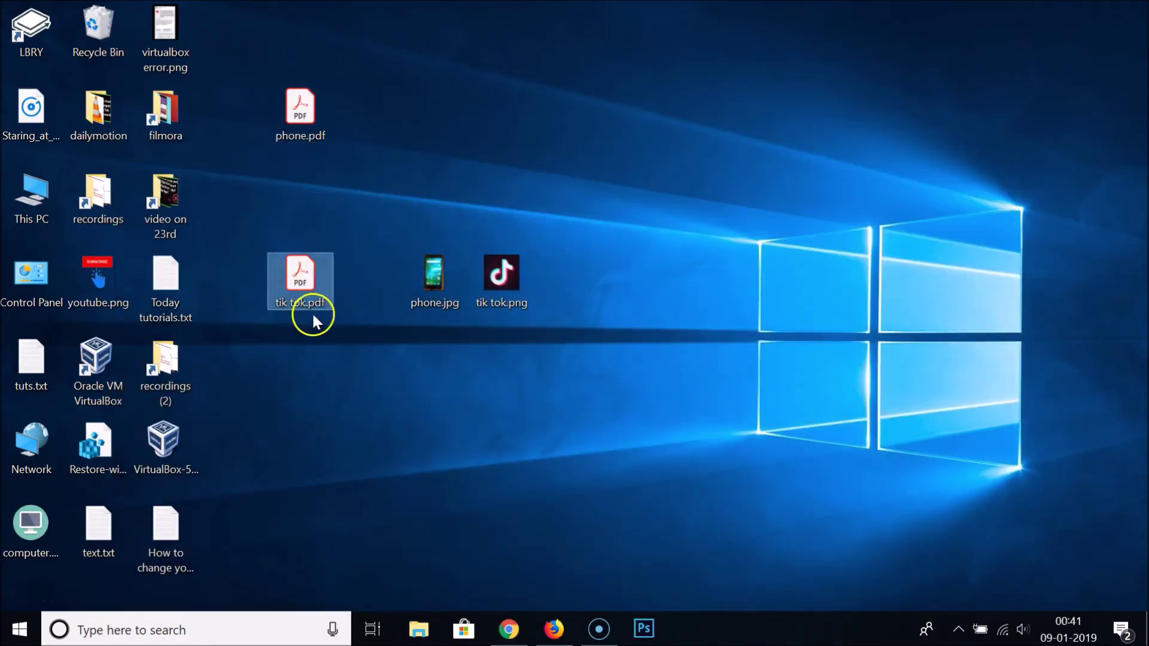
# Open tik tok.pdf in Acrobat Reader to check it, then close Reader.
pyautogui.doubleClick(302, 278)
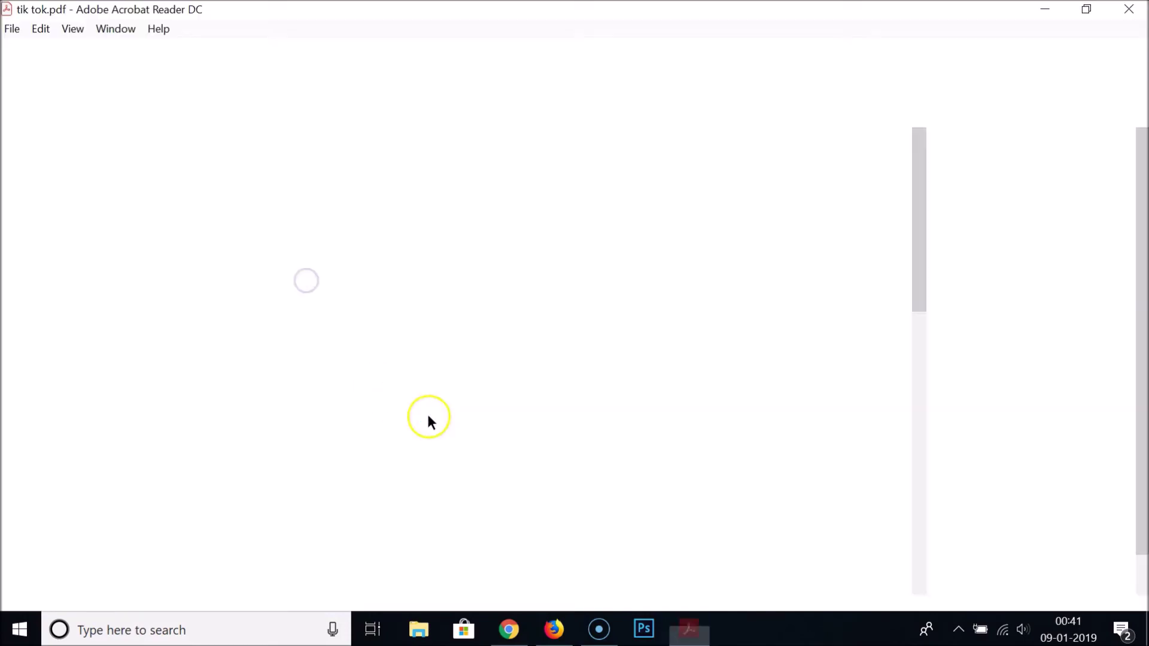
pyautogui.moveTo(923, 169)
pyautogui.mouseDown()
pyautogui.moveTo(941, 353)
pyautogui.moveTo(928, 461)
pyautogui.moveTo(939, 185)
pyautogui.mouseUp()
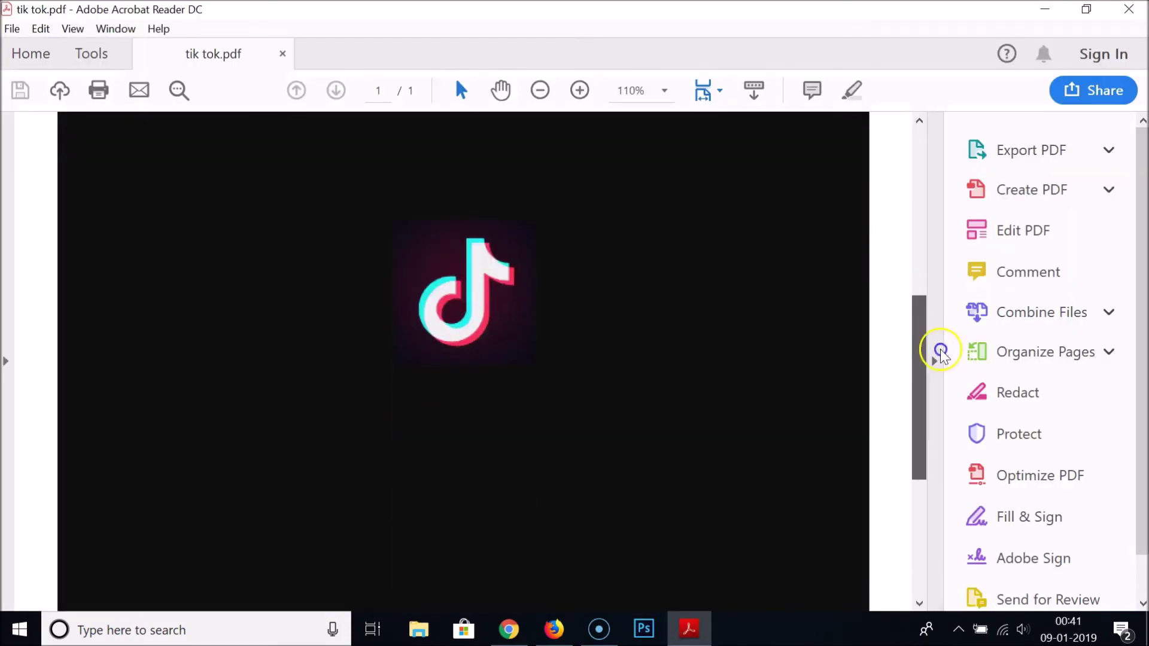
pyautogui.click(1128, 9)
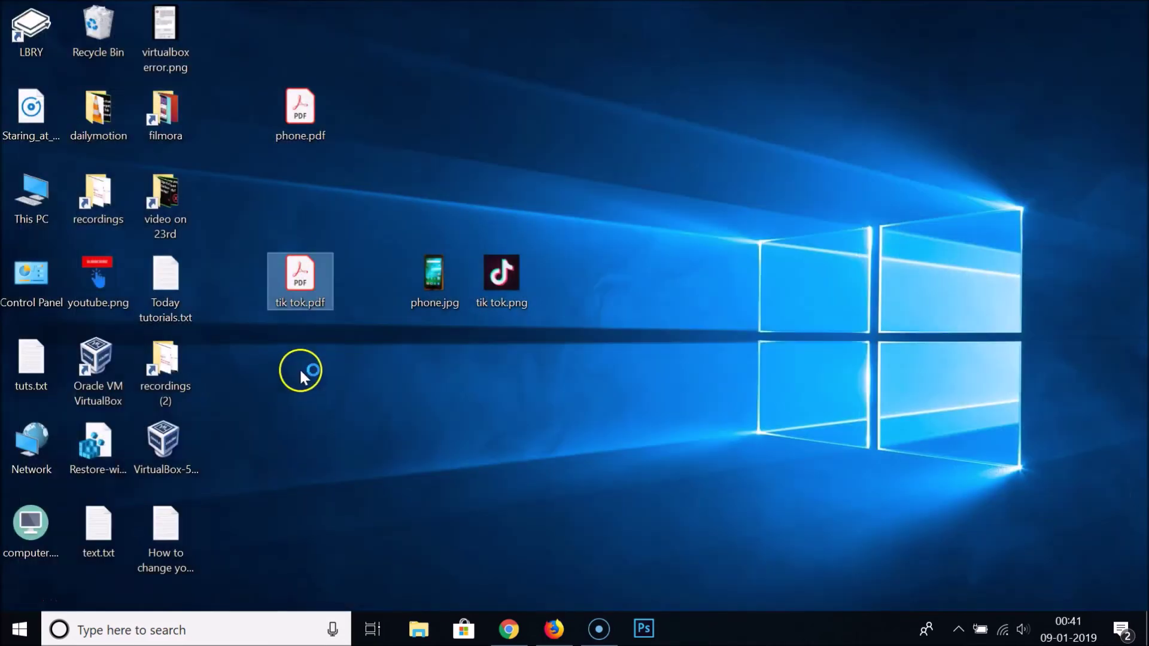
pyautogui.click(440, 342)
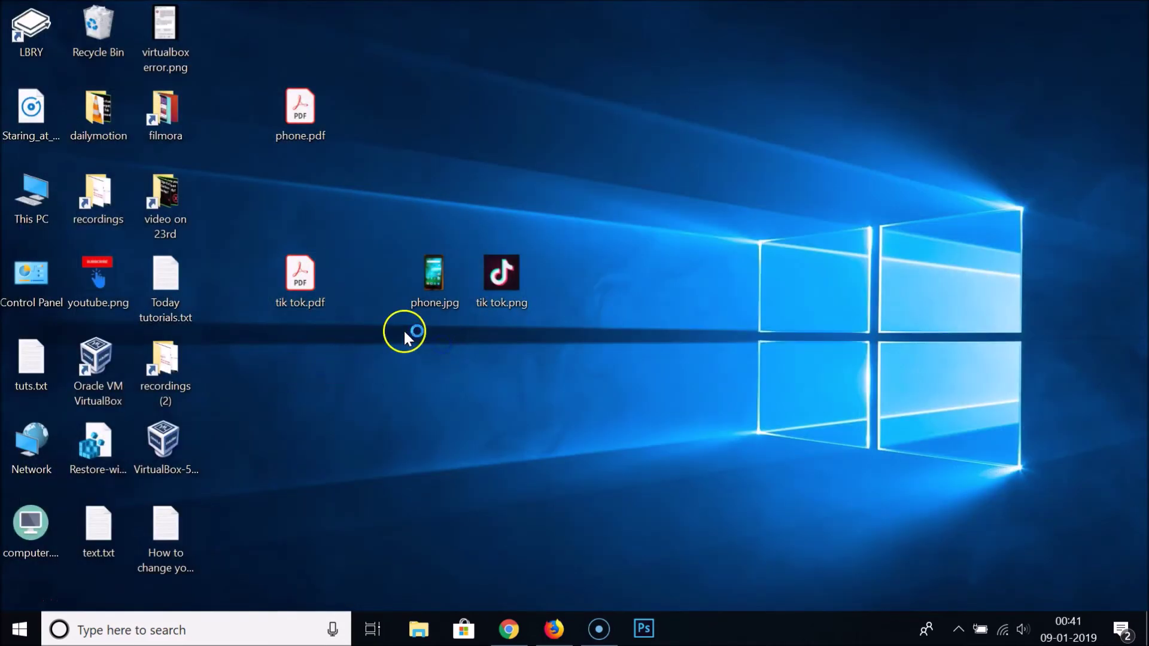